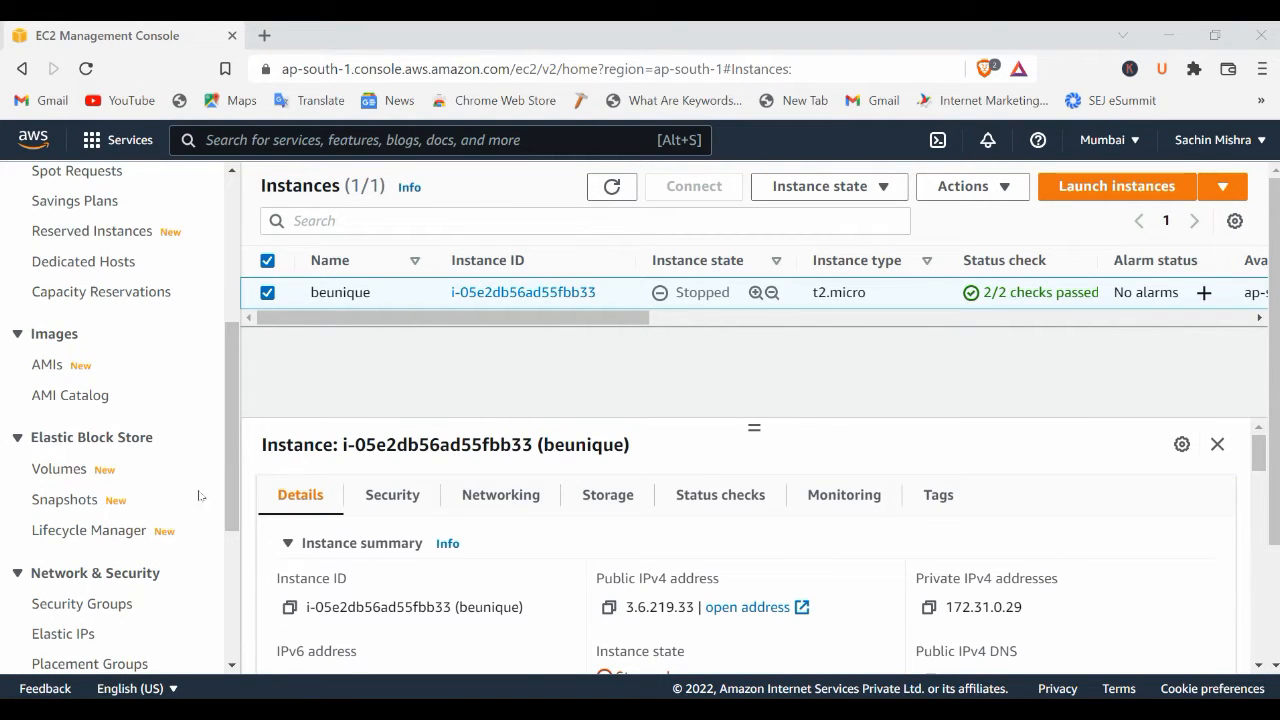
Open the Elastic IPs page under Network & Security in the EC2 console.
scroll(100, 520, "down", 1)
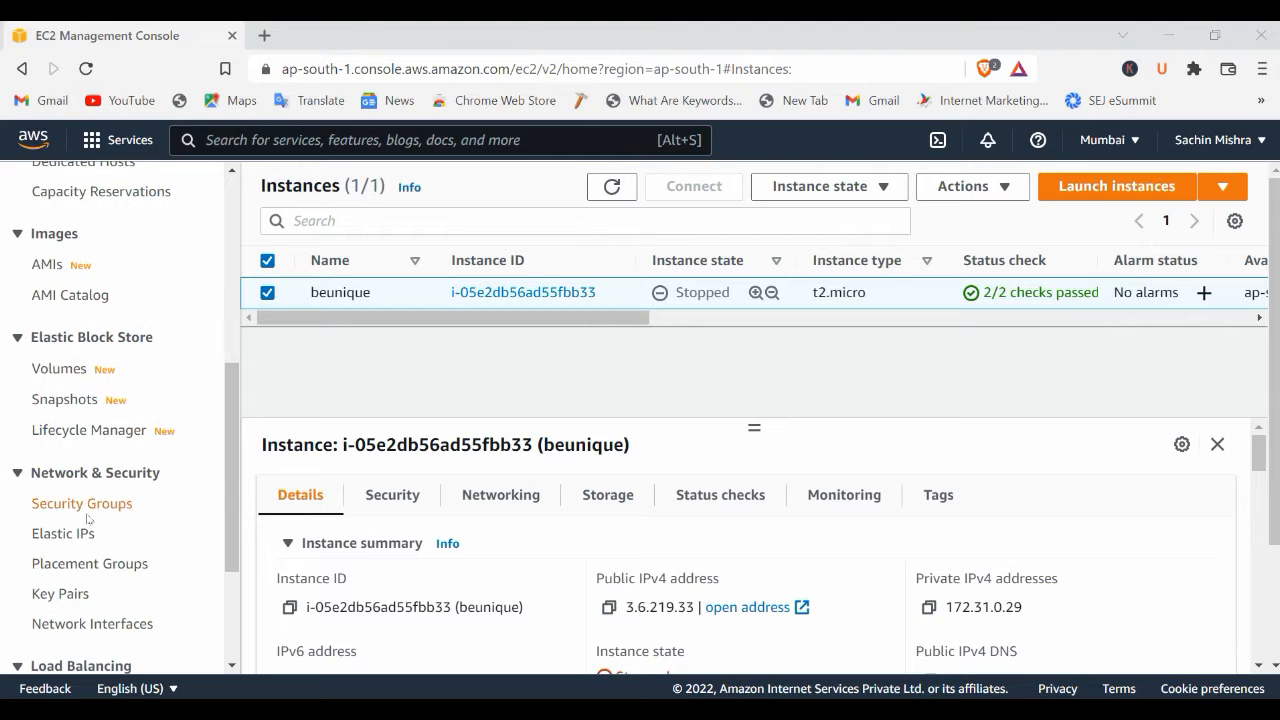
scroll(92, 420, "down", 1)
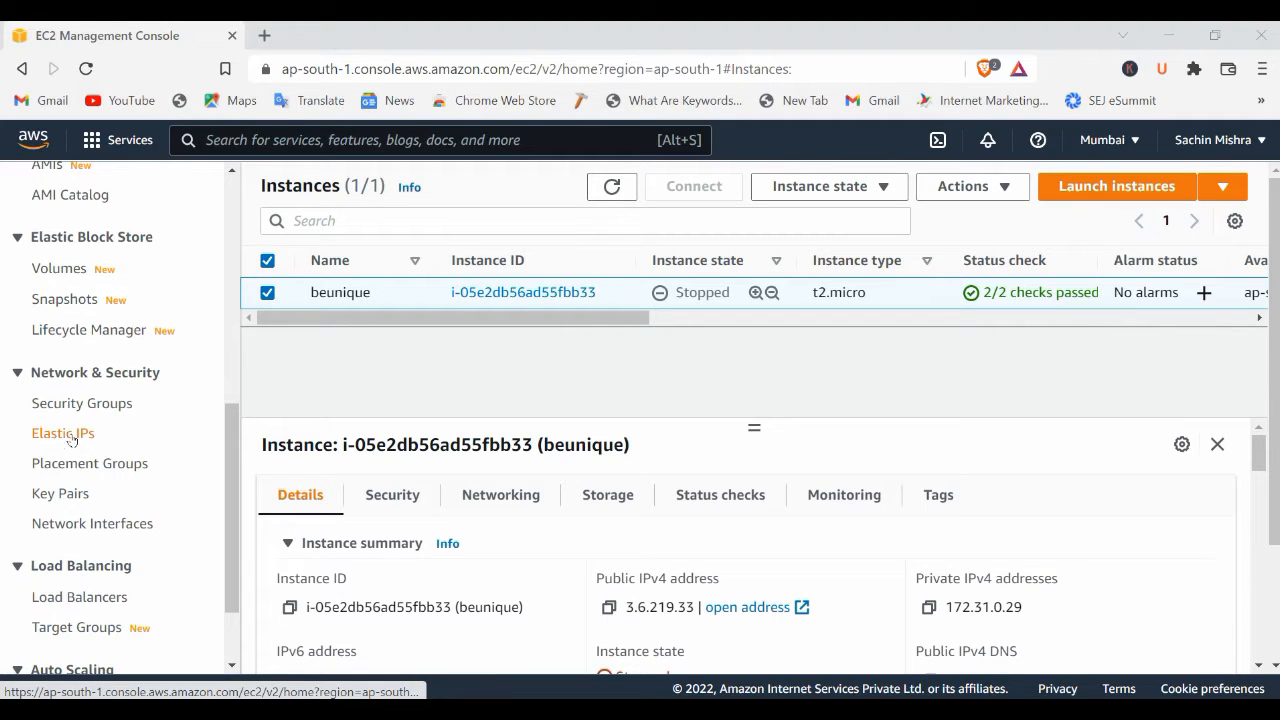
left_click(73, 437)
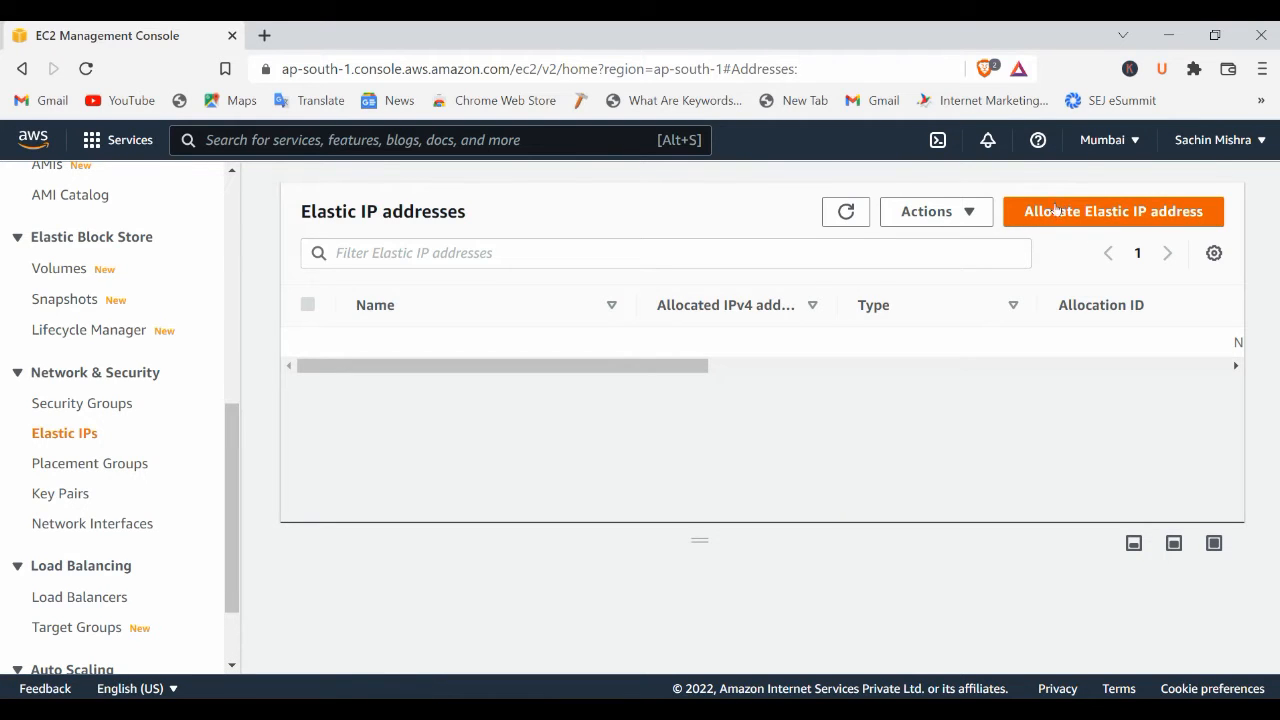
Allocate a new Elastic IP address from Amazon's pool of IPv4 addresses, without adding tags.
left_click(935, 212)
left_click(1043, 210)
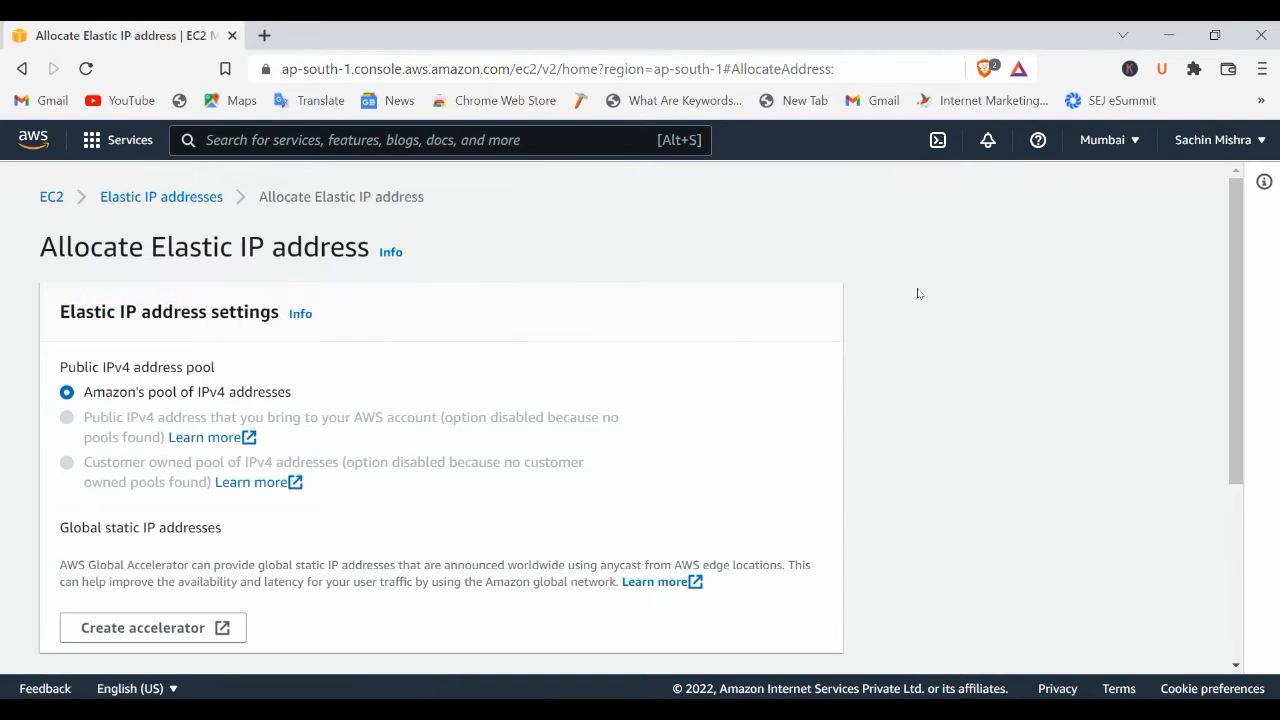
scroll(286, 462, "down", 5)
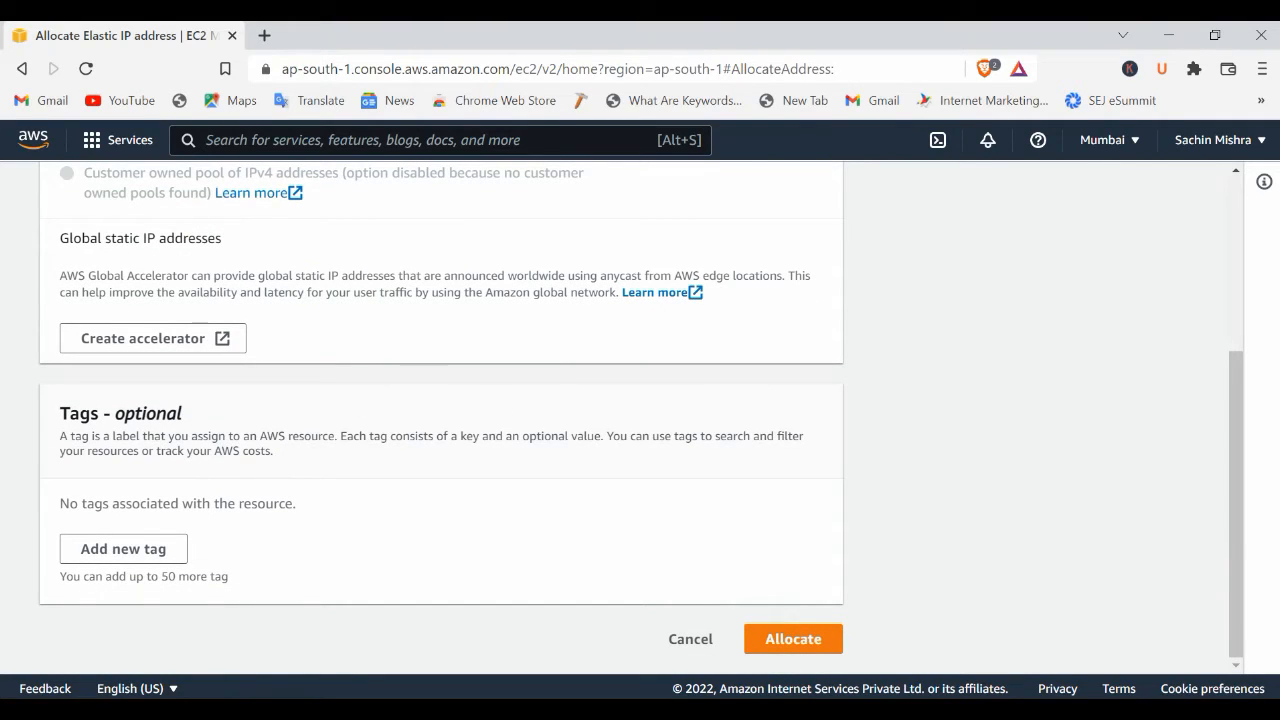
scroll(565, 461, "up", 1)
scroll(588, 451, "up", 2)
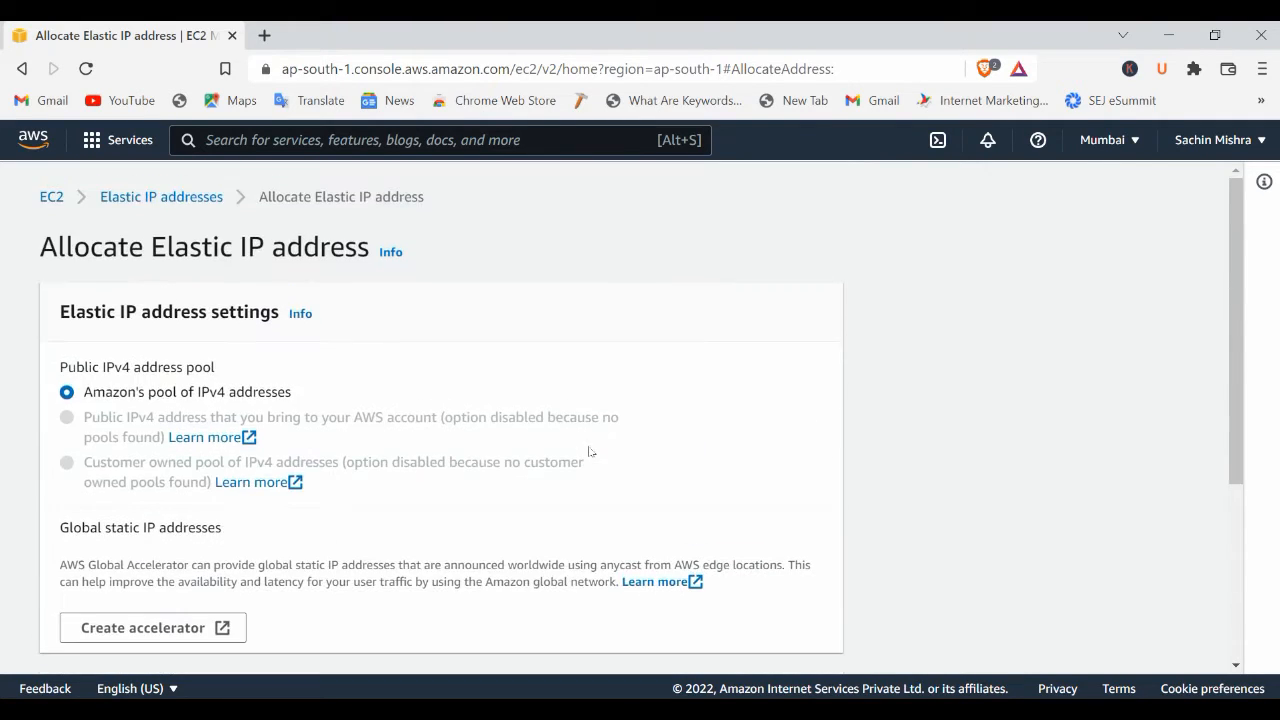
scroll(610, 470, "down", 3)
left_click(806, 641)
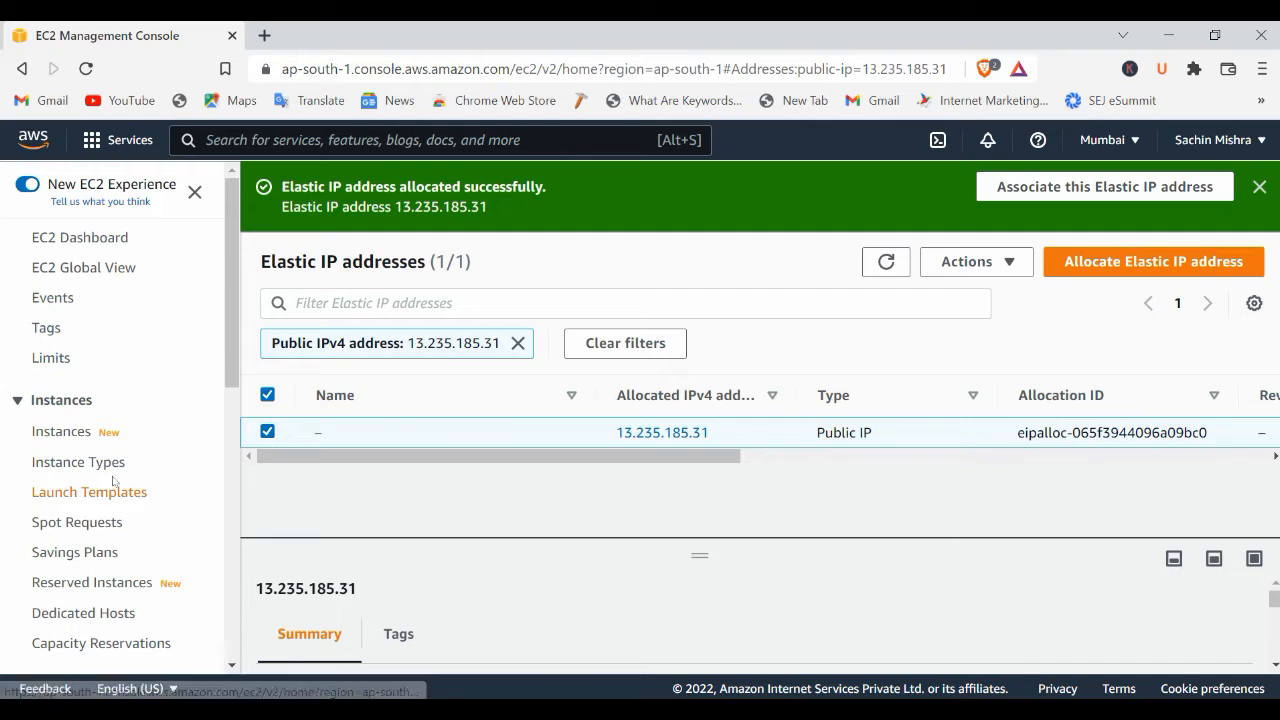
Associate the newly allocated Elastic IP address 13.235.185.31 with the beunique instance, leaving the private IP address blank and reassociation off.
left_click(267, 432)
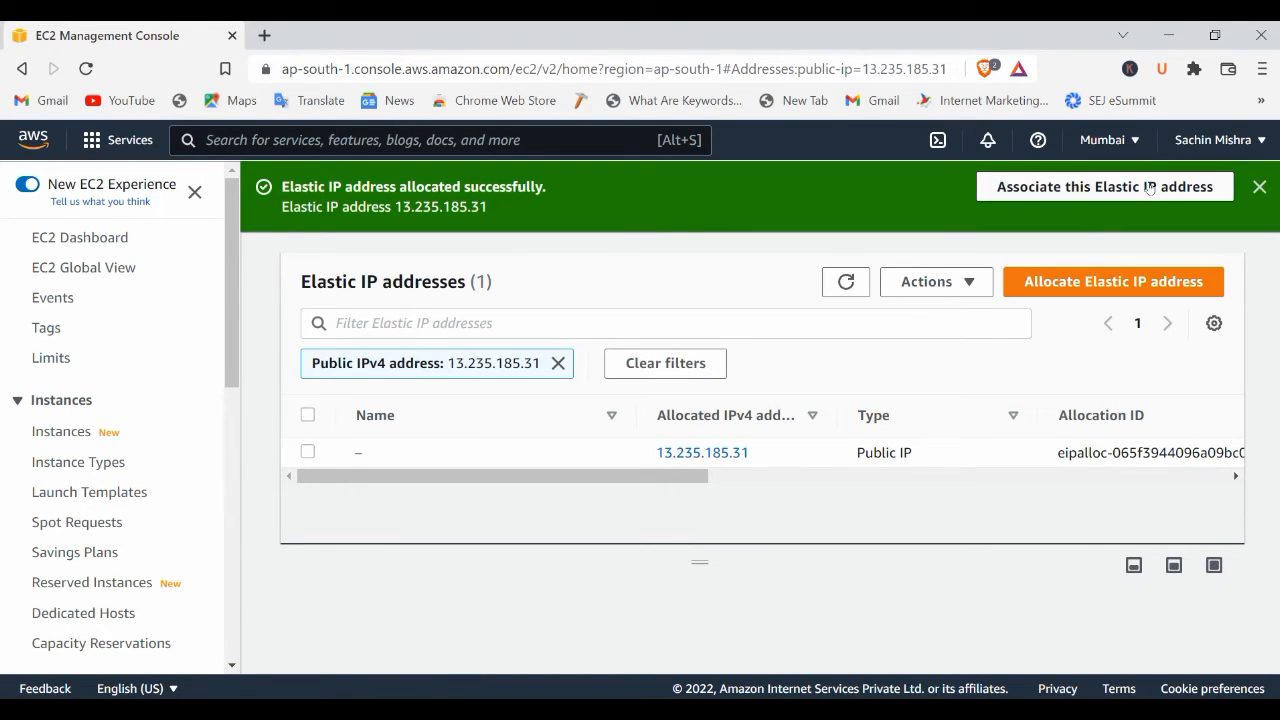
left_click(307, 453)
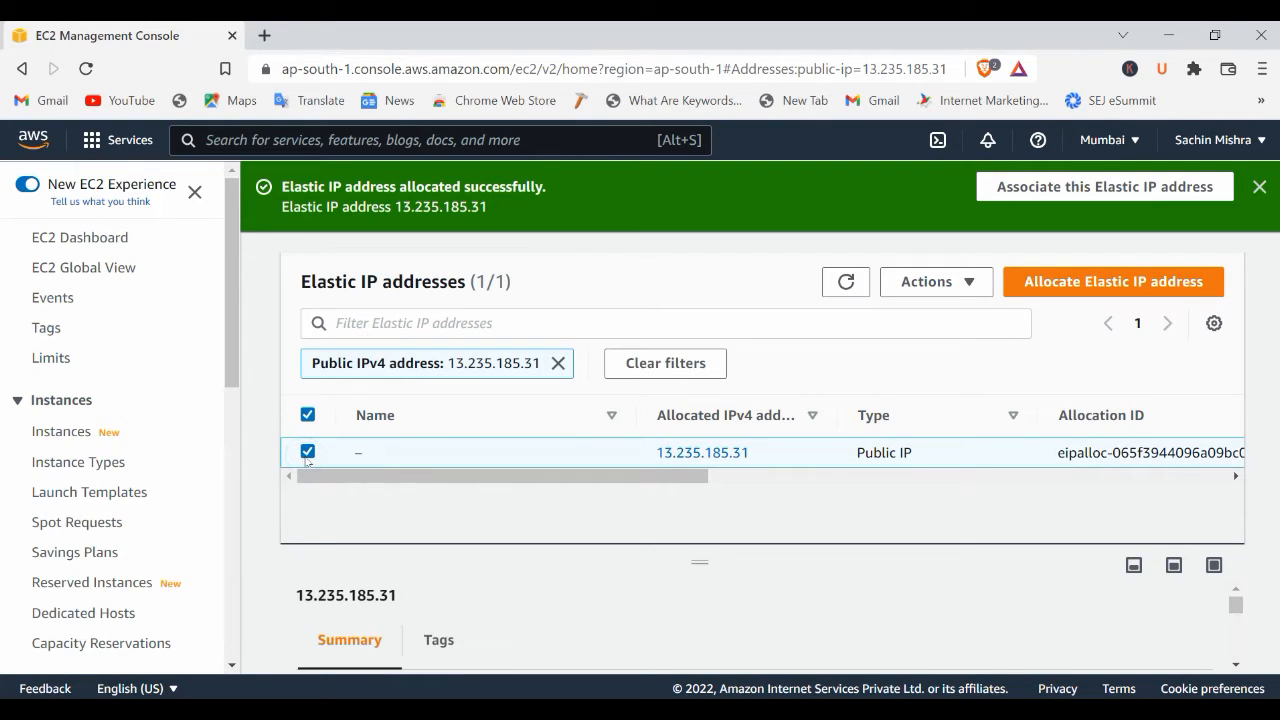
scroll(707, 630, "down", 10)
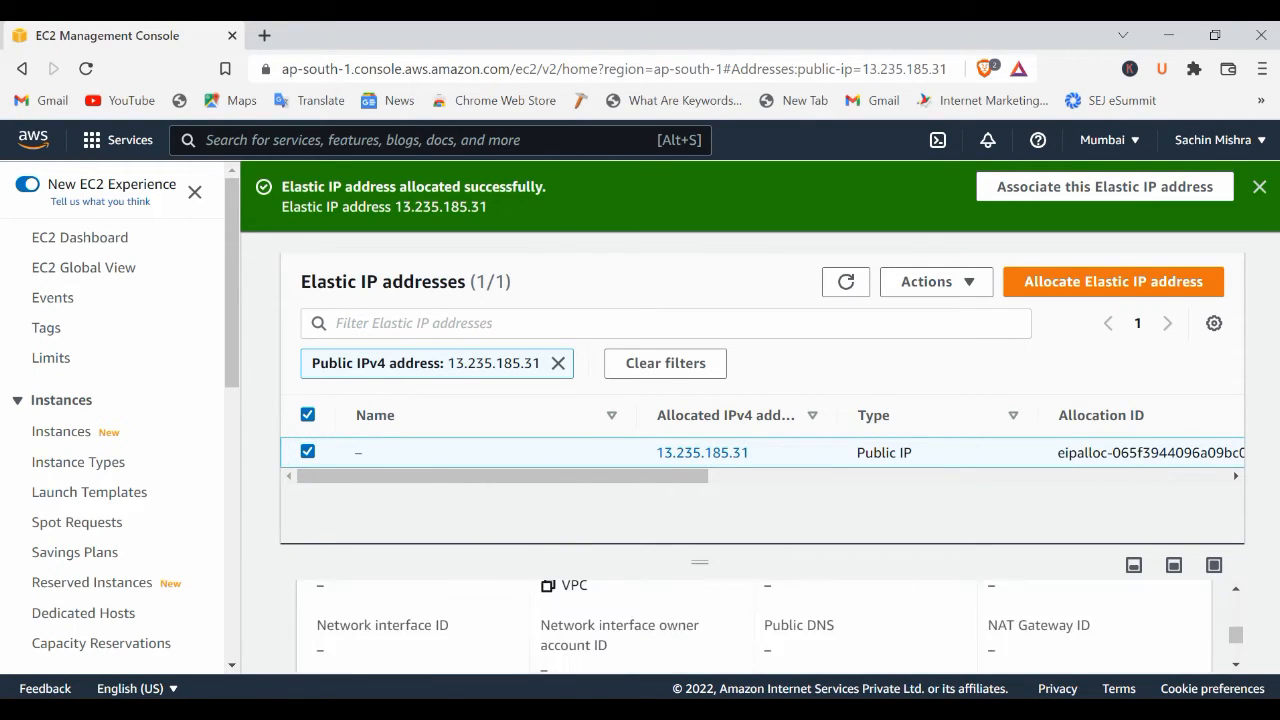
scroll(720, 631, "up", 10)
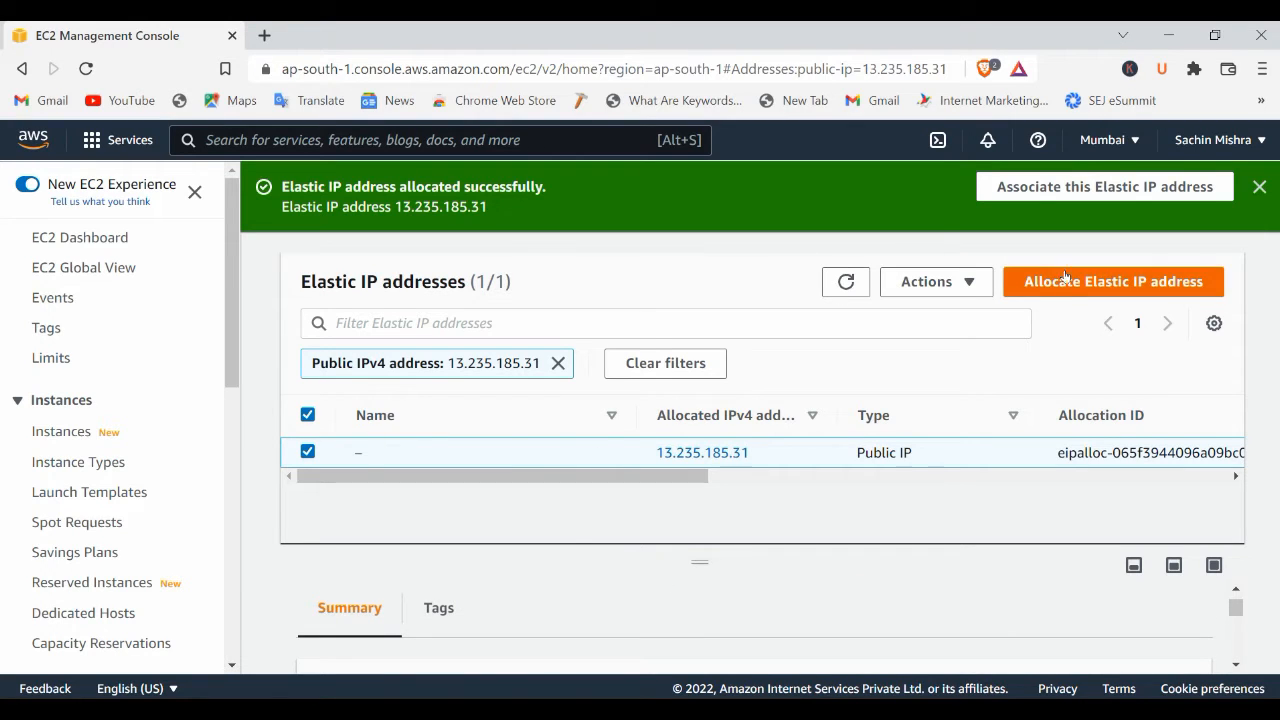
left_click(1078, 188)
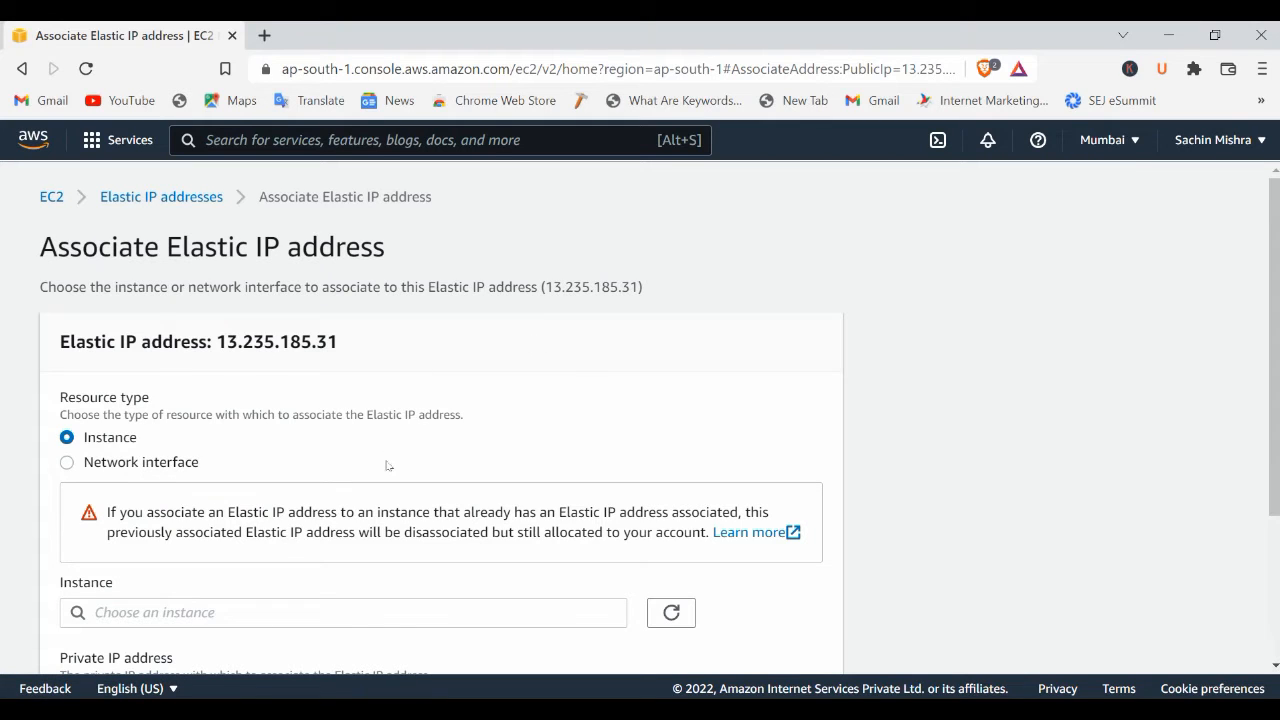
scroll(387, 465, "down", 2)
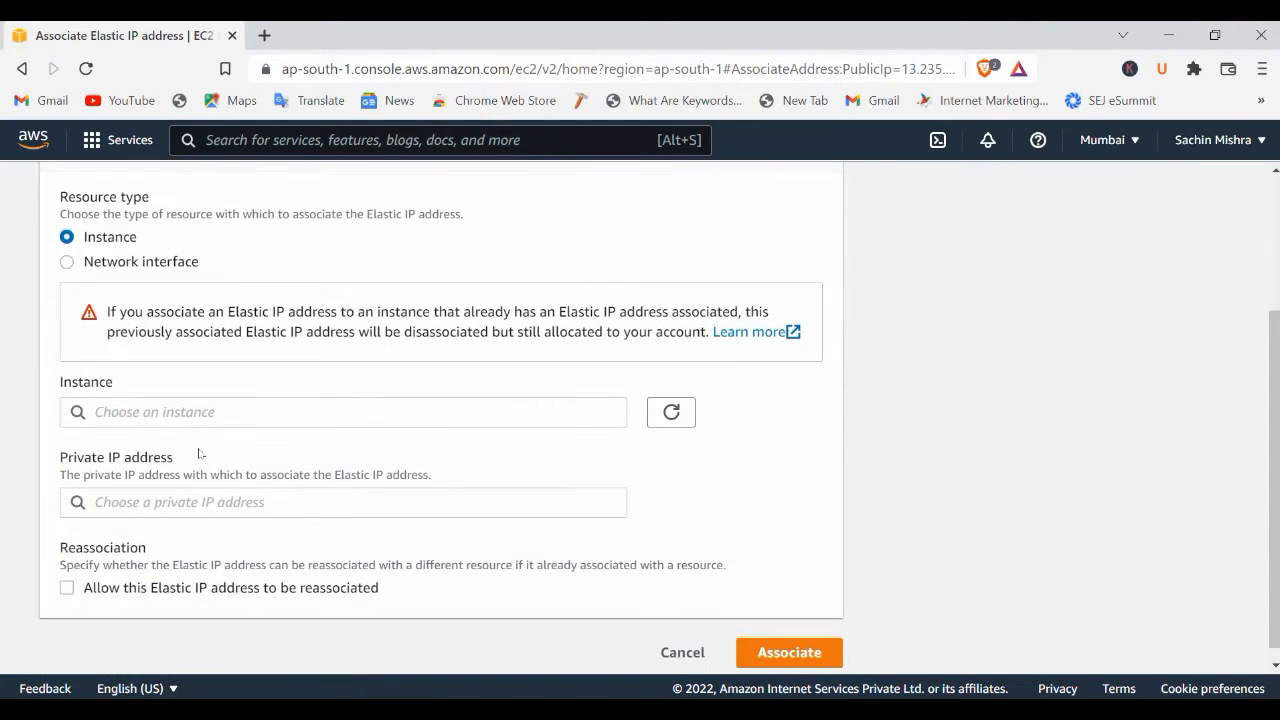
left_click(172, 413)
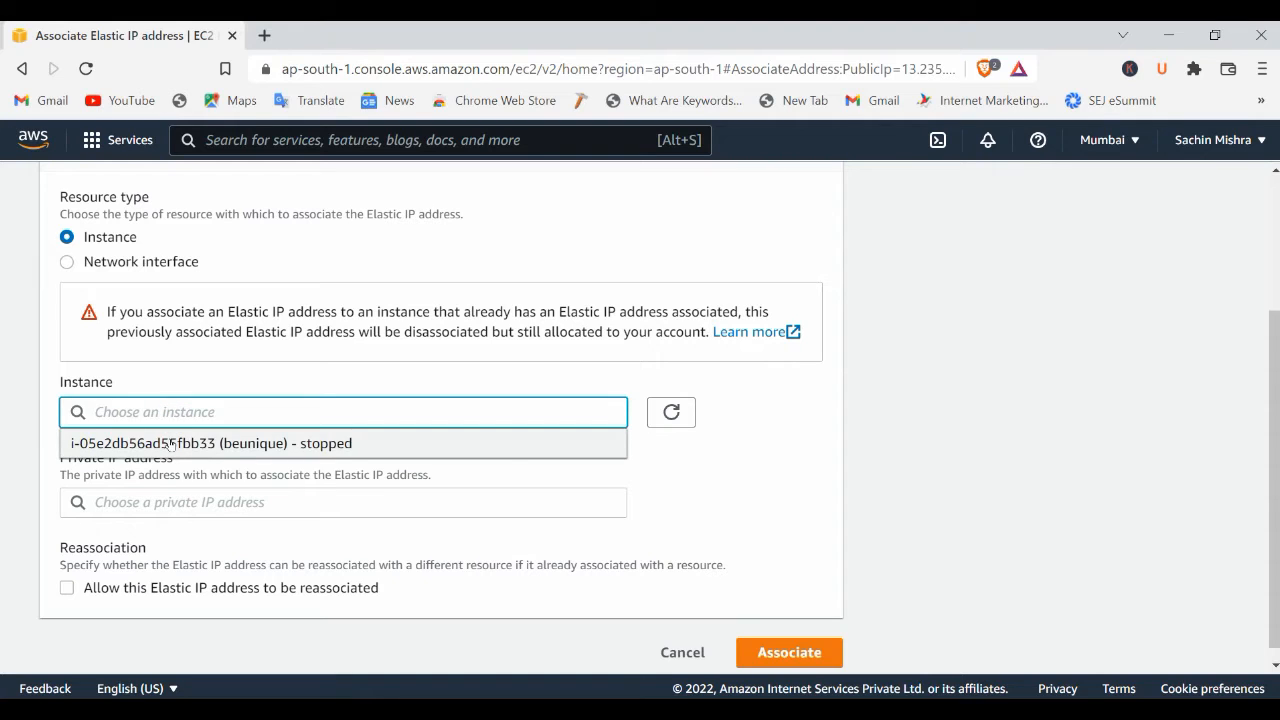
left_click(172, 443)
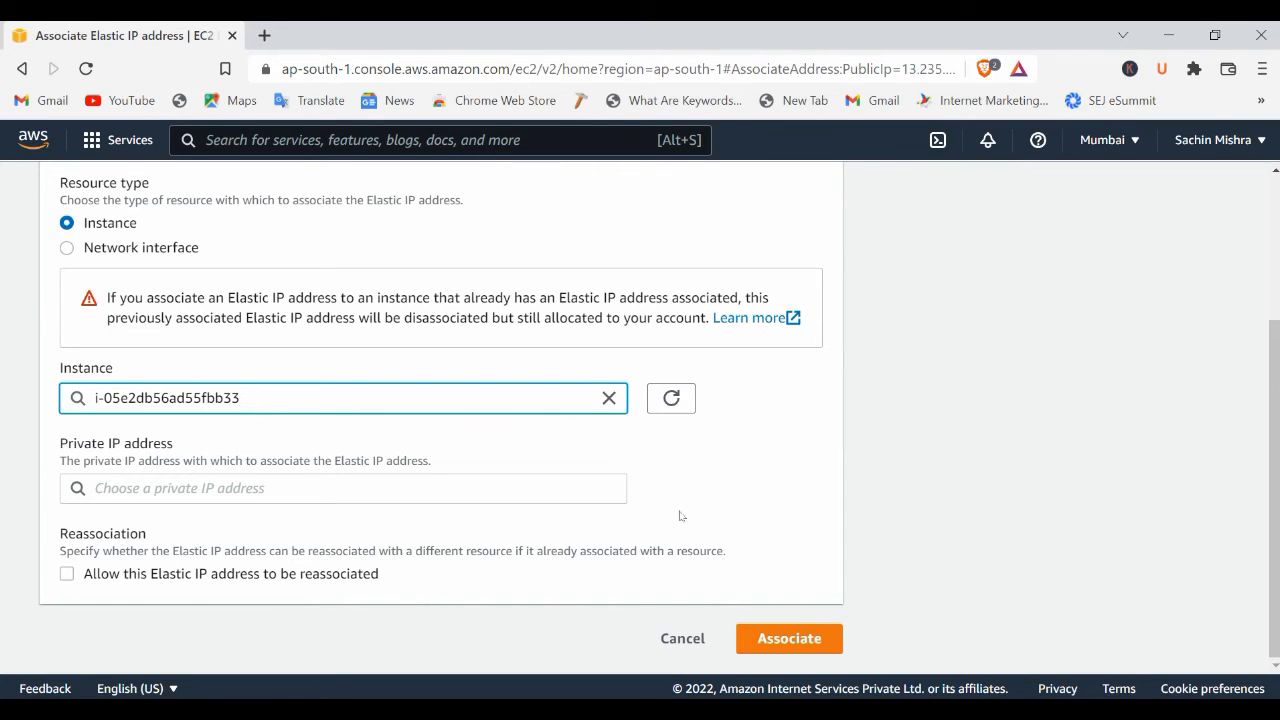
scroll(677, 517, "up", 2)
scroll(677, 517, "down", 2)
left_click(789, 641)
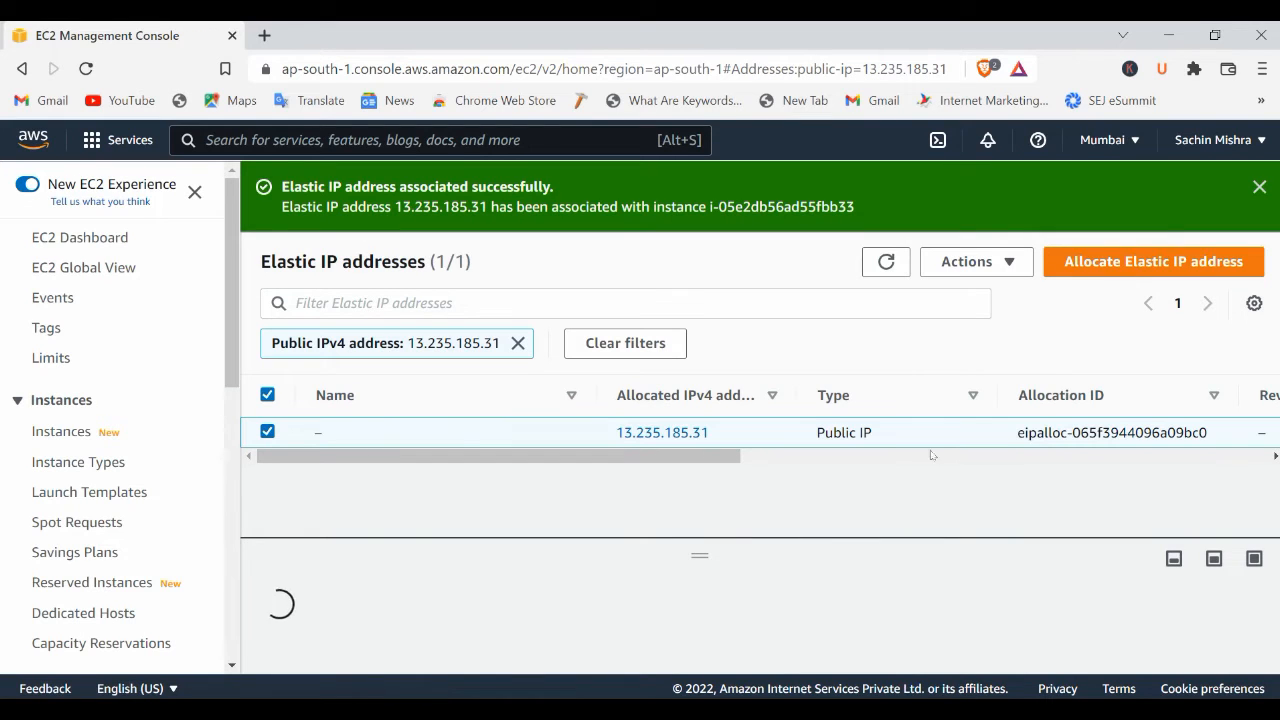
Check the Elastic IP entry's associated instance ID, private IP address and other association columns.
left_click_drag(627, 455, 850, 455)
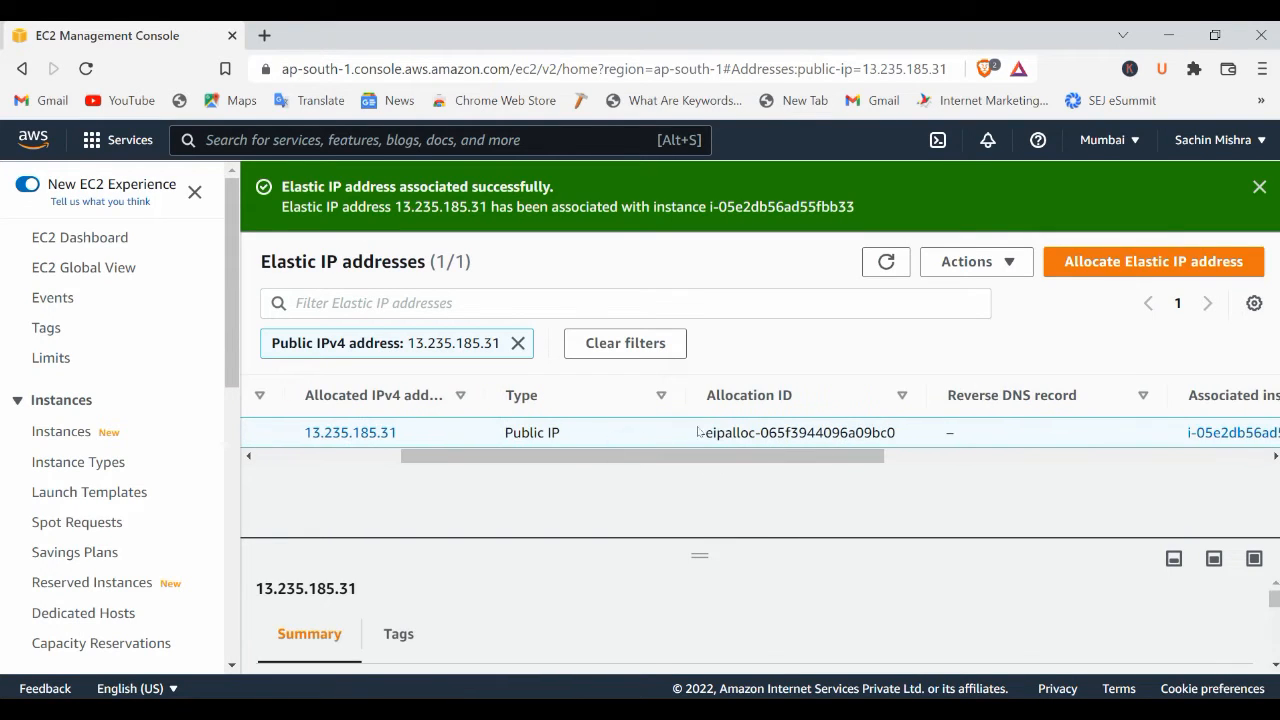
scroll(783, 457, "right", 5)
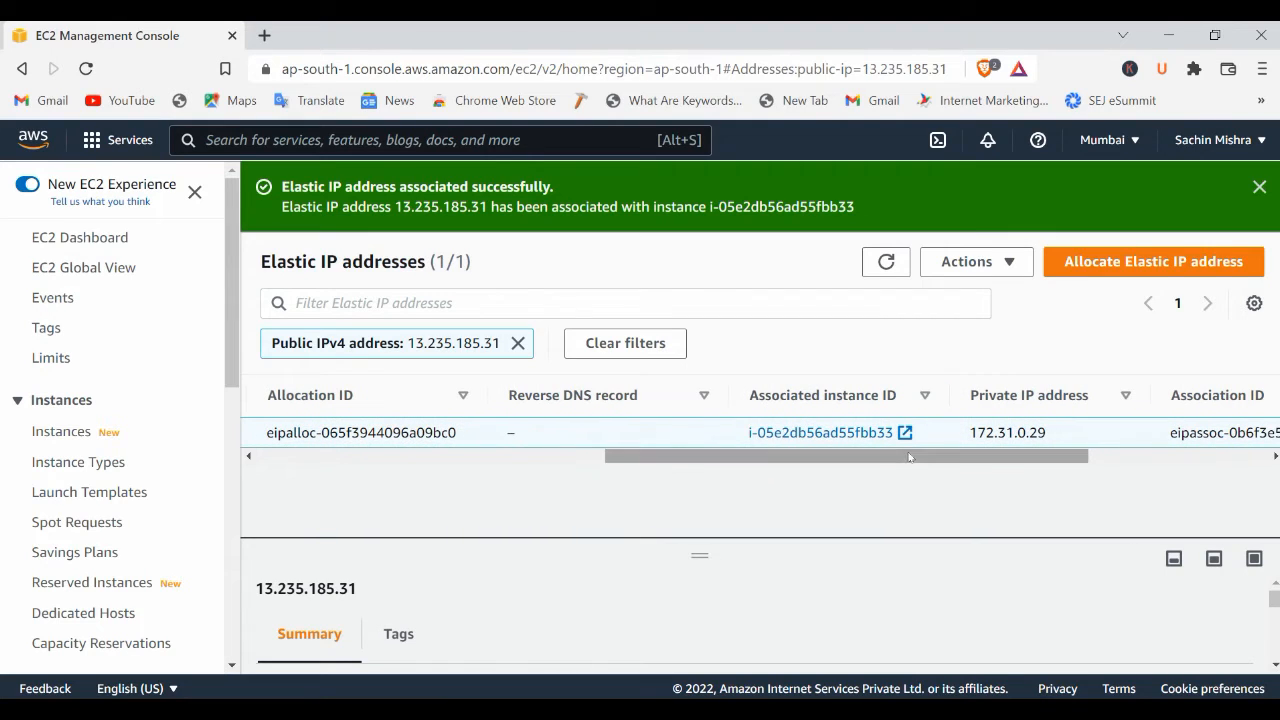
left_click_drag(910, 457, 1011, 460)
left_click_drag(722, 515, 592, 520)
left_click_drag(570, 456, 514, 461)
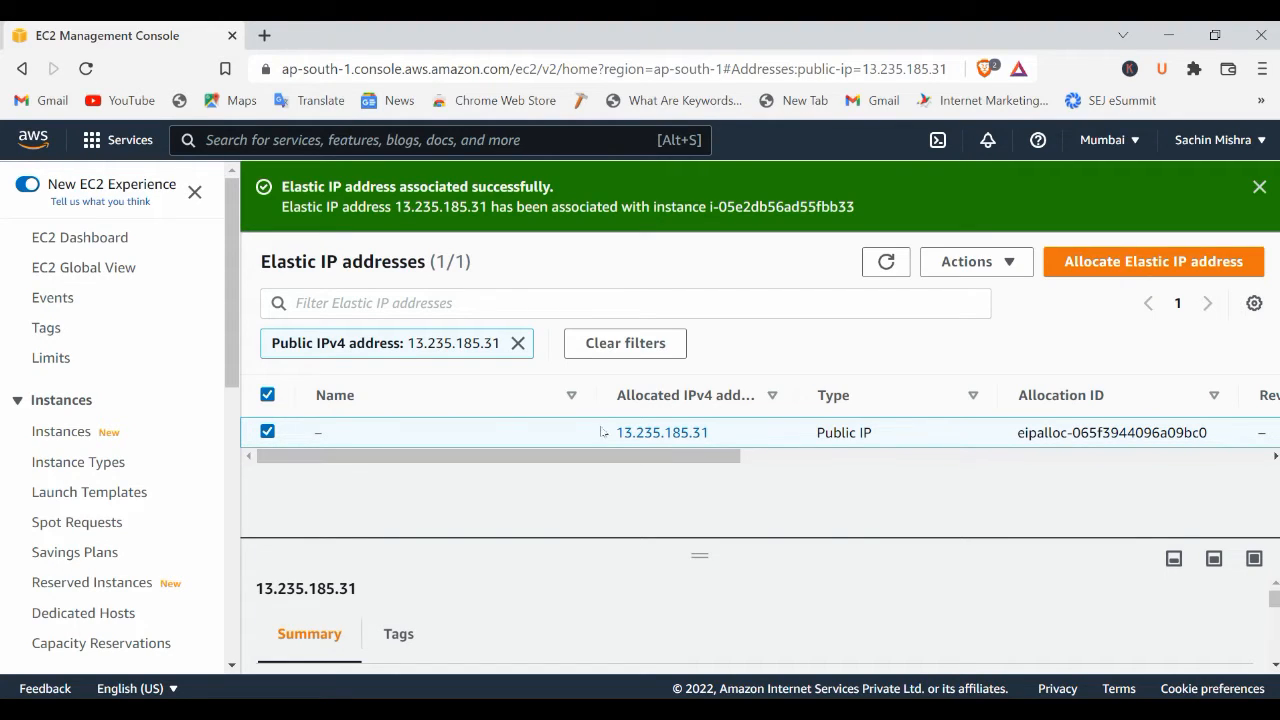
Start the stopped beunique instance from the Instances page and refresh the list to update its state.
left_click(64, 432)
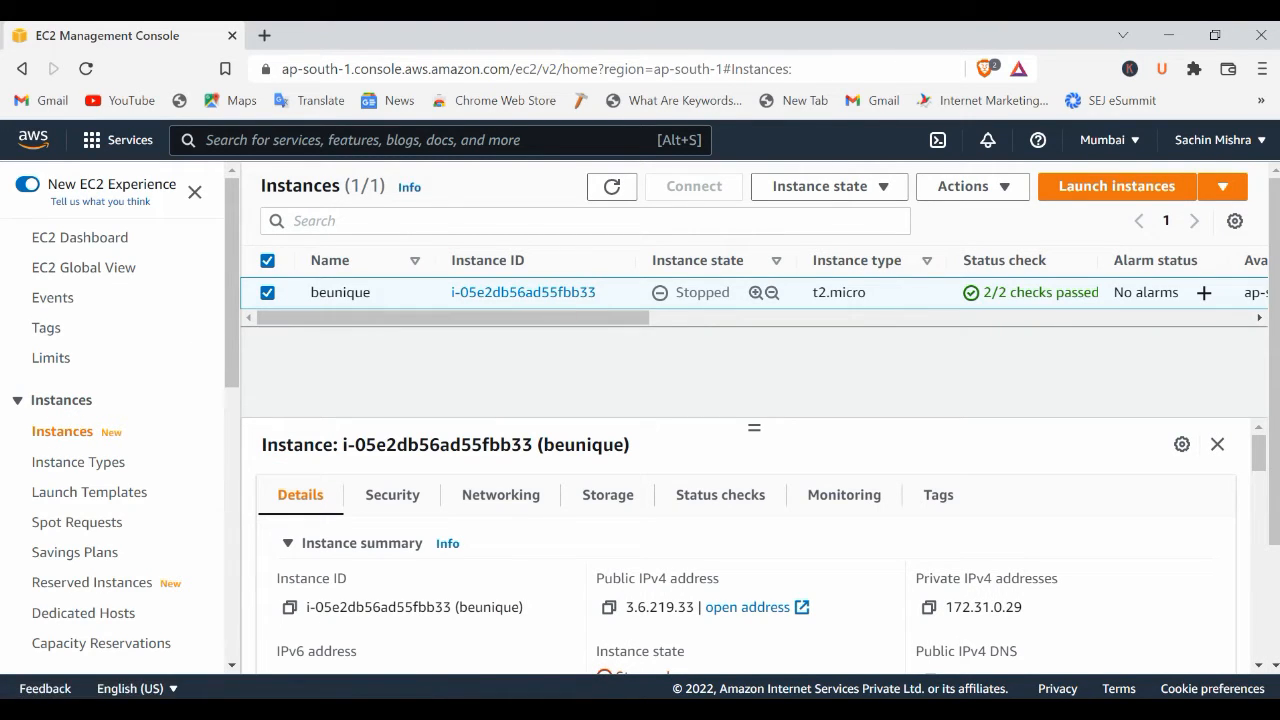
left_click_drag(606, 317, 520, 380)
left_click(808, 188)
left_click(797, 246)
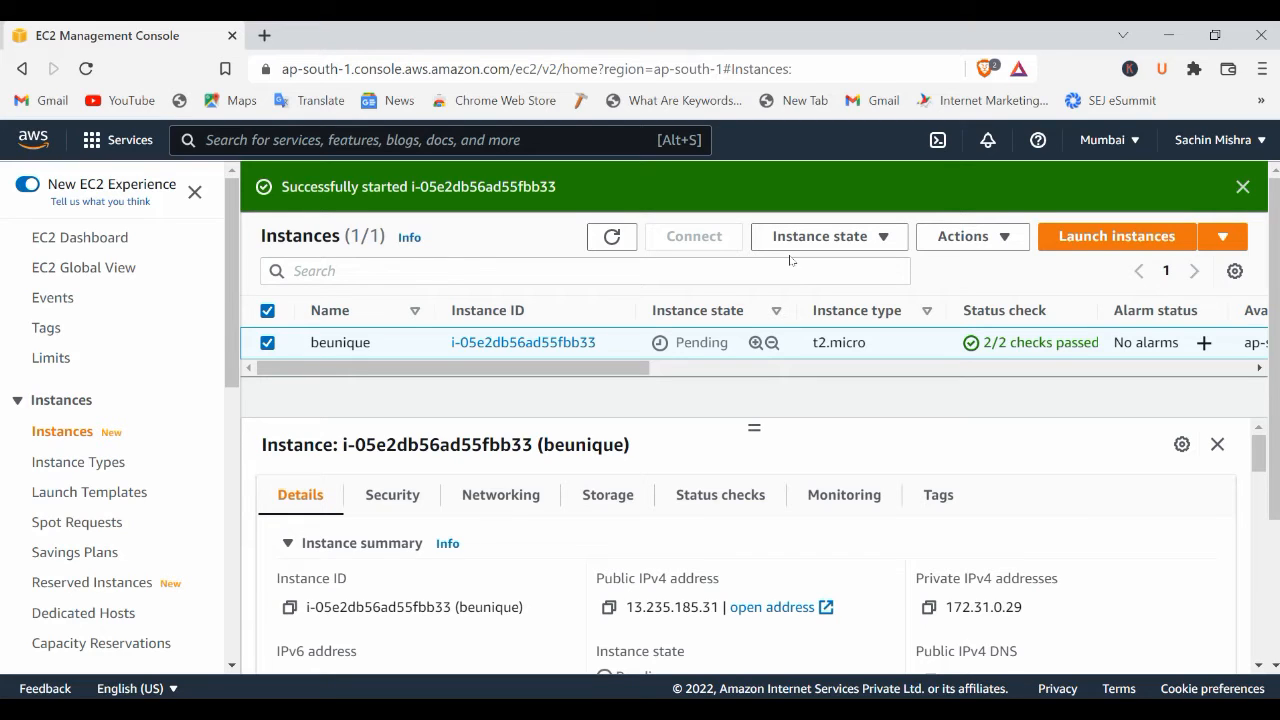
left_click(612, 238)
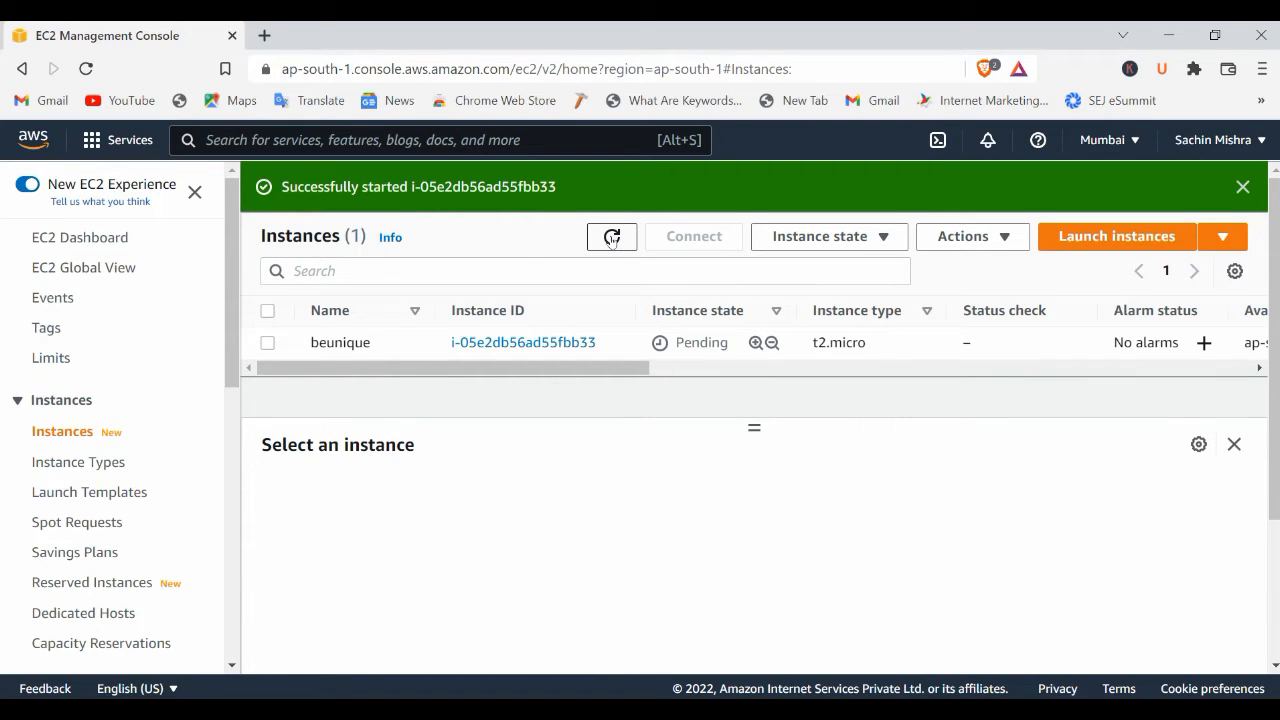
left_click(612, 238)
left_click(612, 238)
left_click(612, 238)
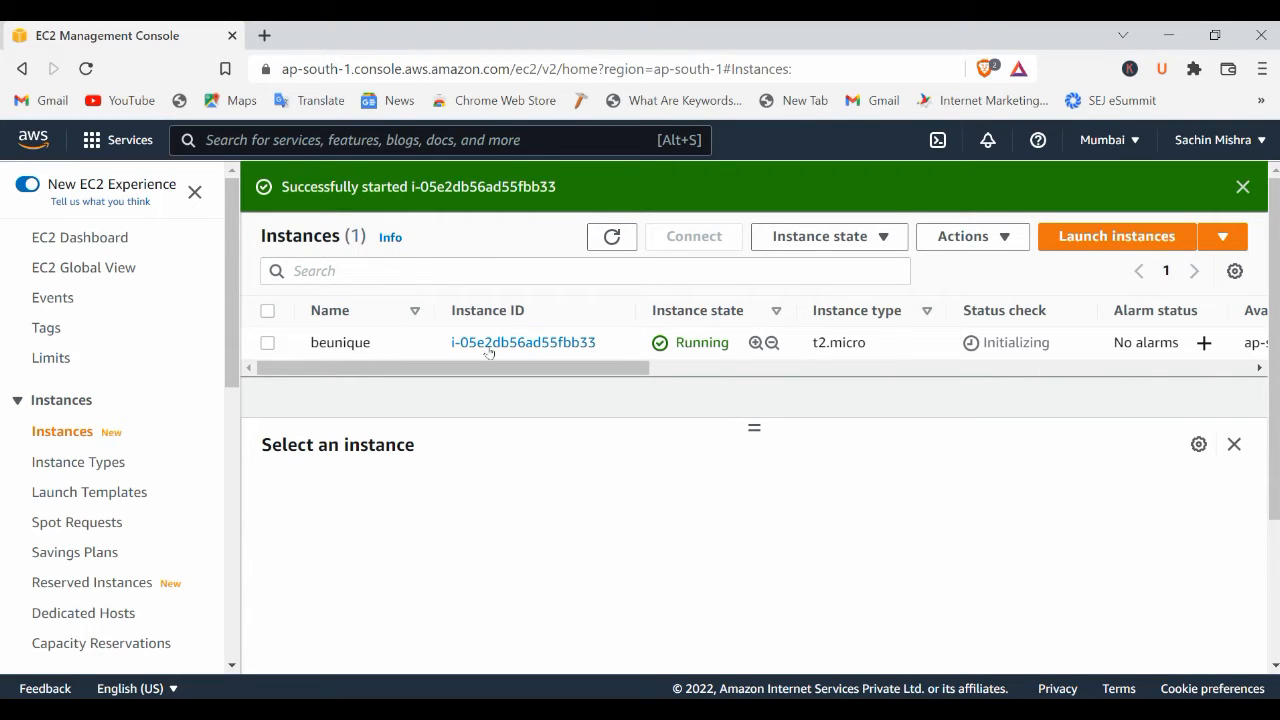
Open the RDP client connection options for the beunique instance.
left_click(267, 343)
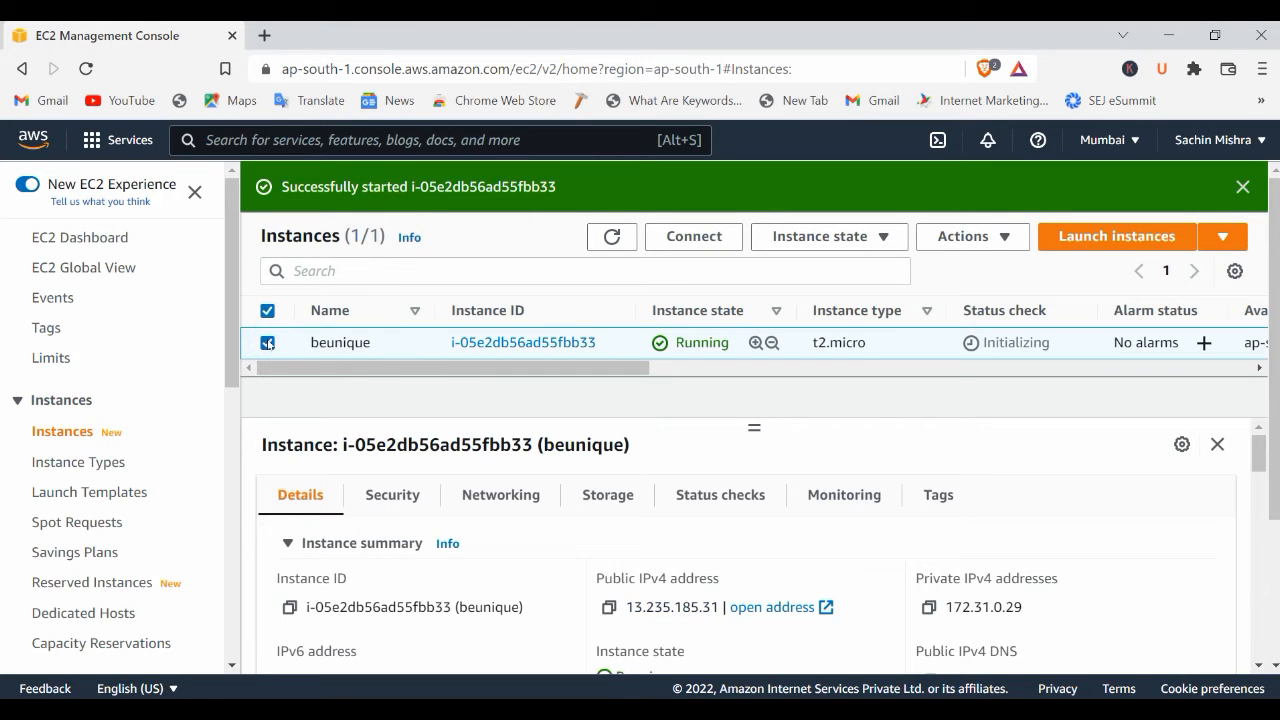
left_click(700, 237)
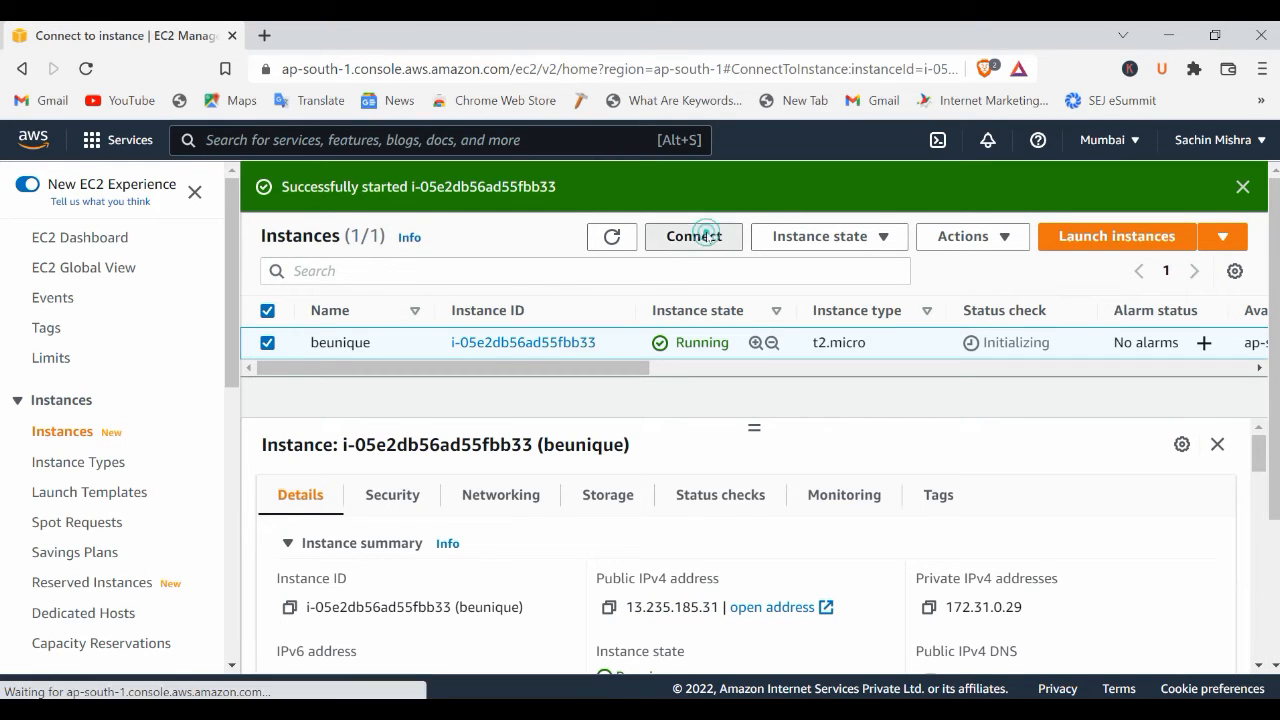
left_click(309, 356)
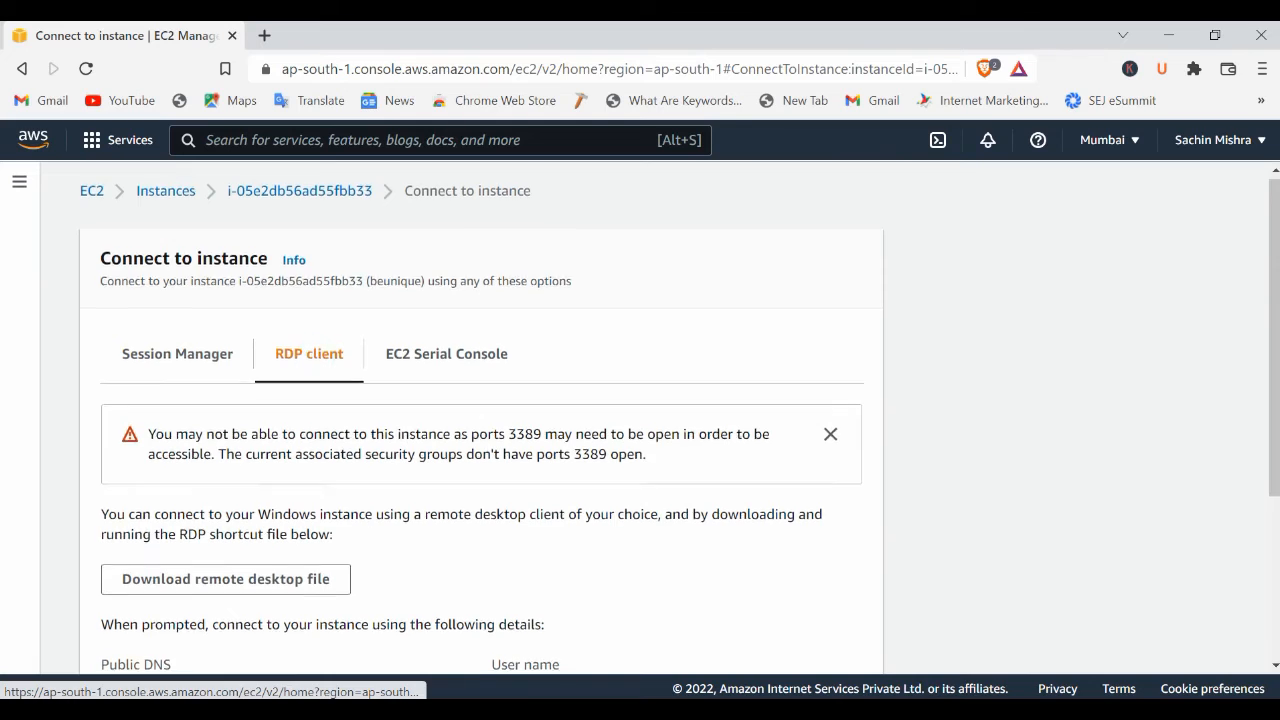
Retrieve and decrypt the instance's Windows administrator password using the digitech.pem key pair file from the Desktop.
scroll(320, 364, "down", 3)
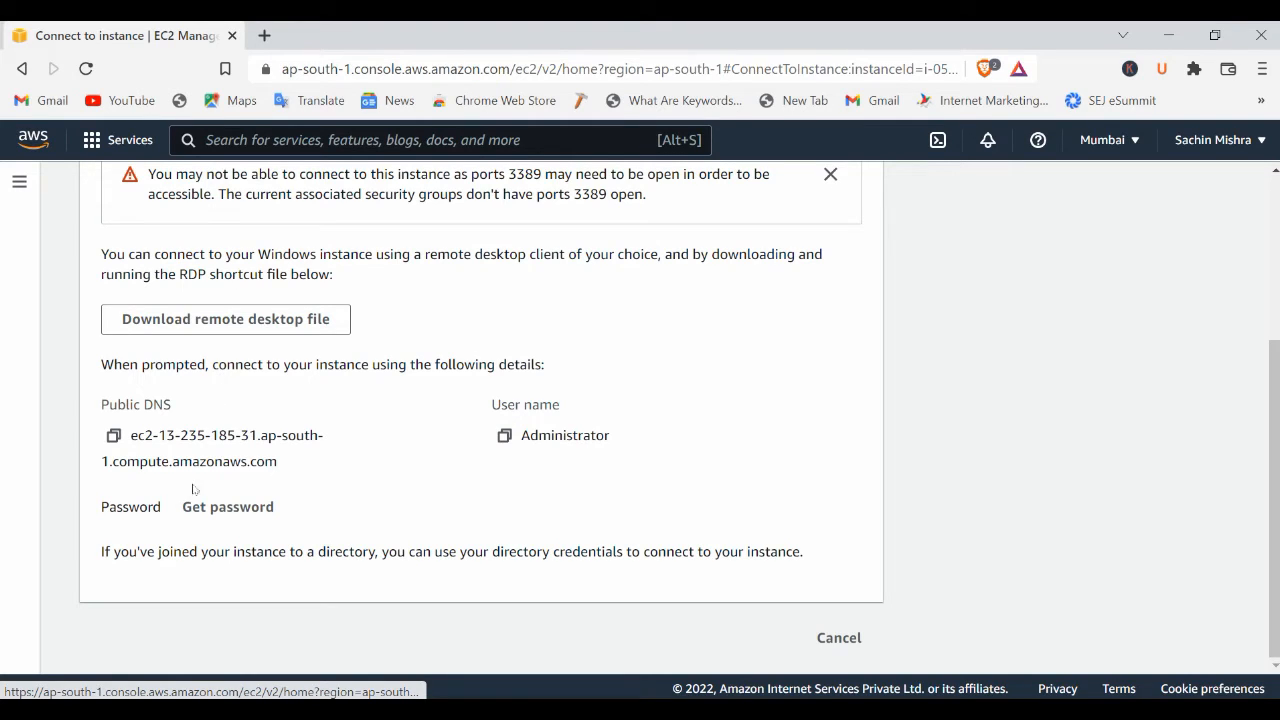
left_click(220, 508)
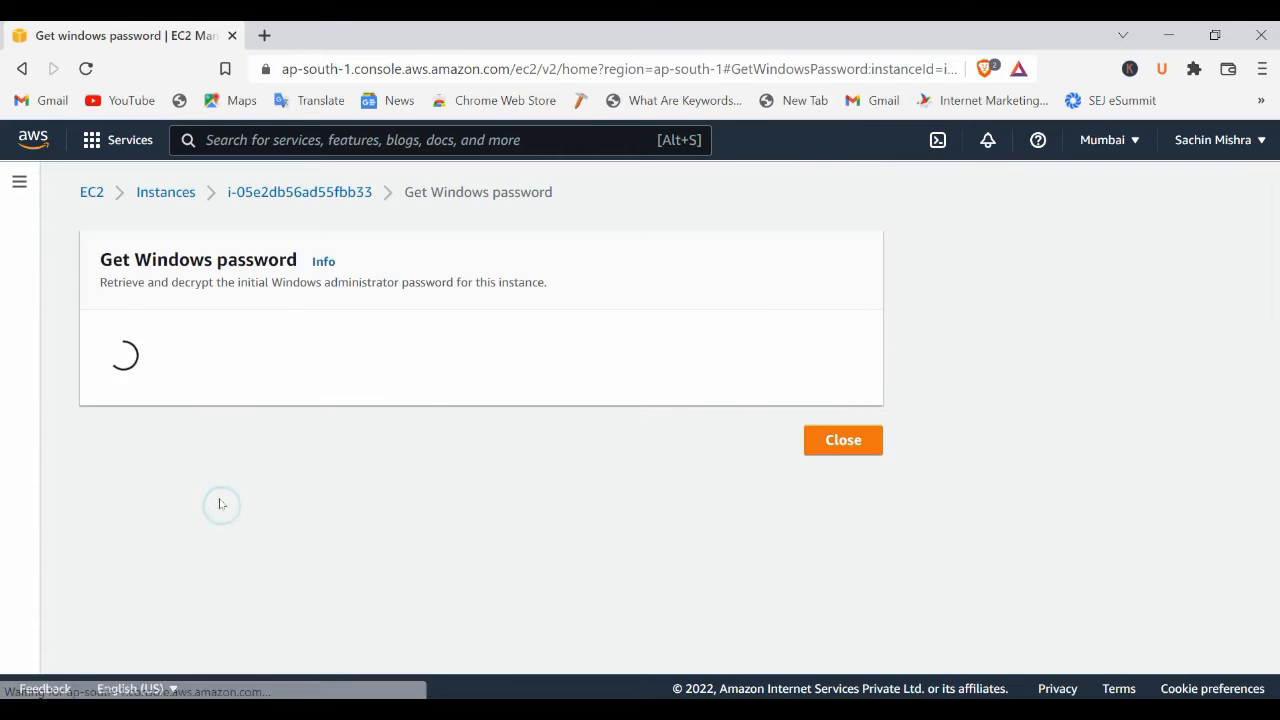
left_click(160, 505)
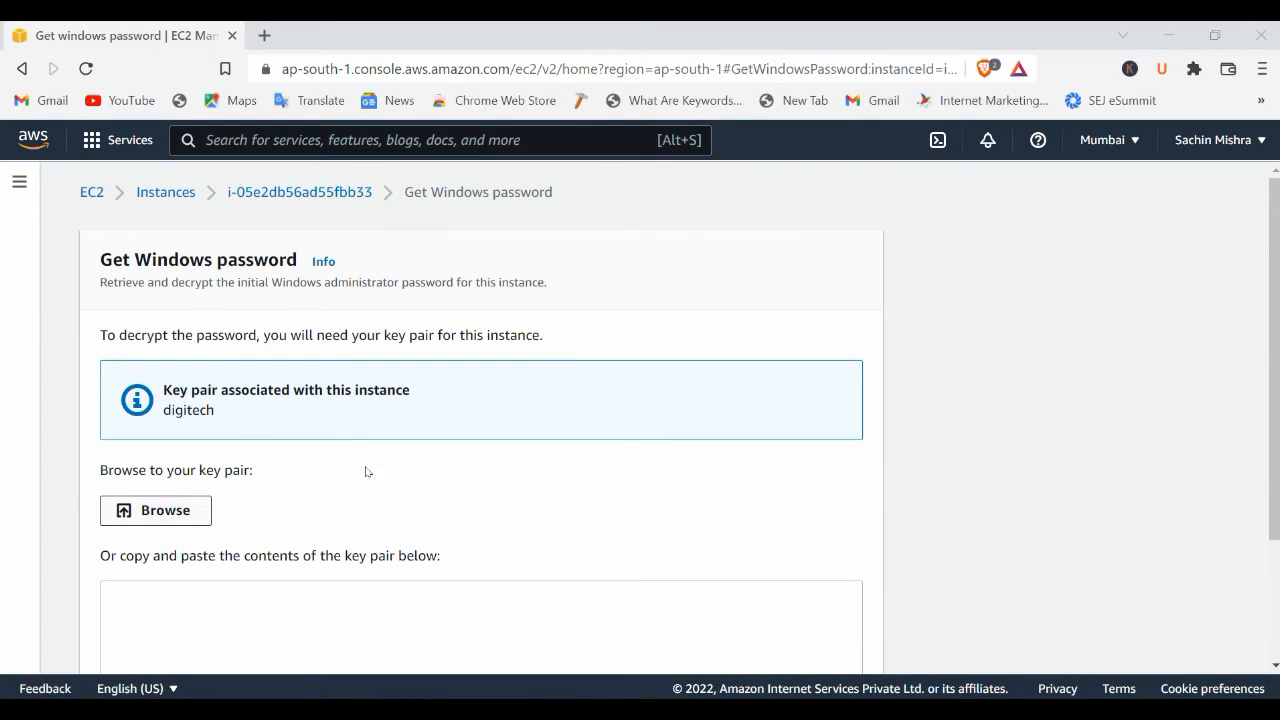
scroll(359, 249, "down", 2)
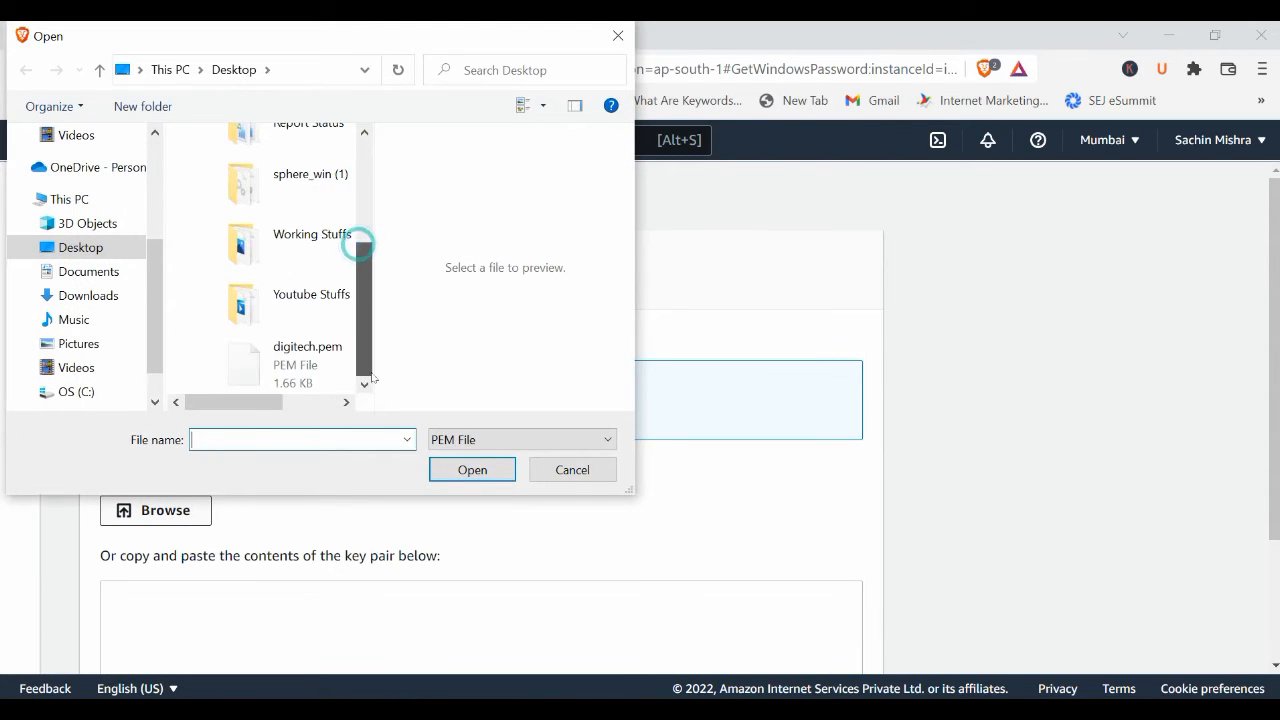
left_click(305, 360)
left_click(463, 470)
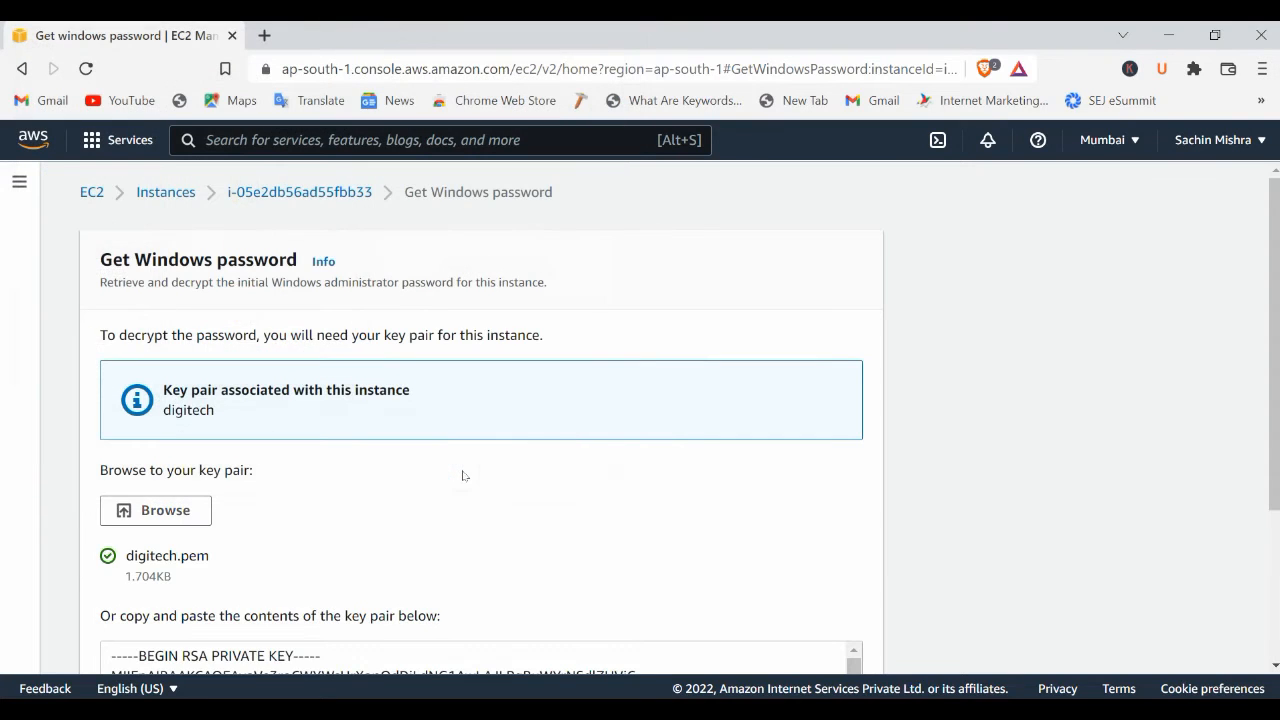
scroll(531, 491, "down", 2)
left_click(785, 638)
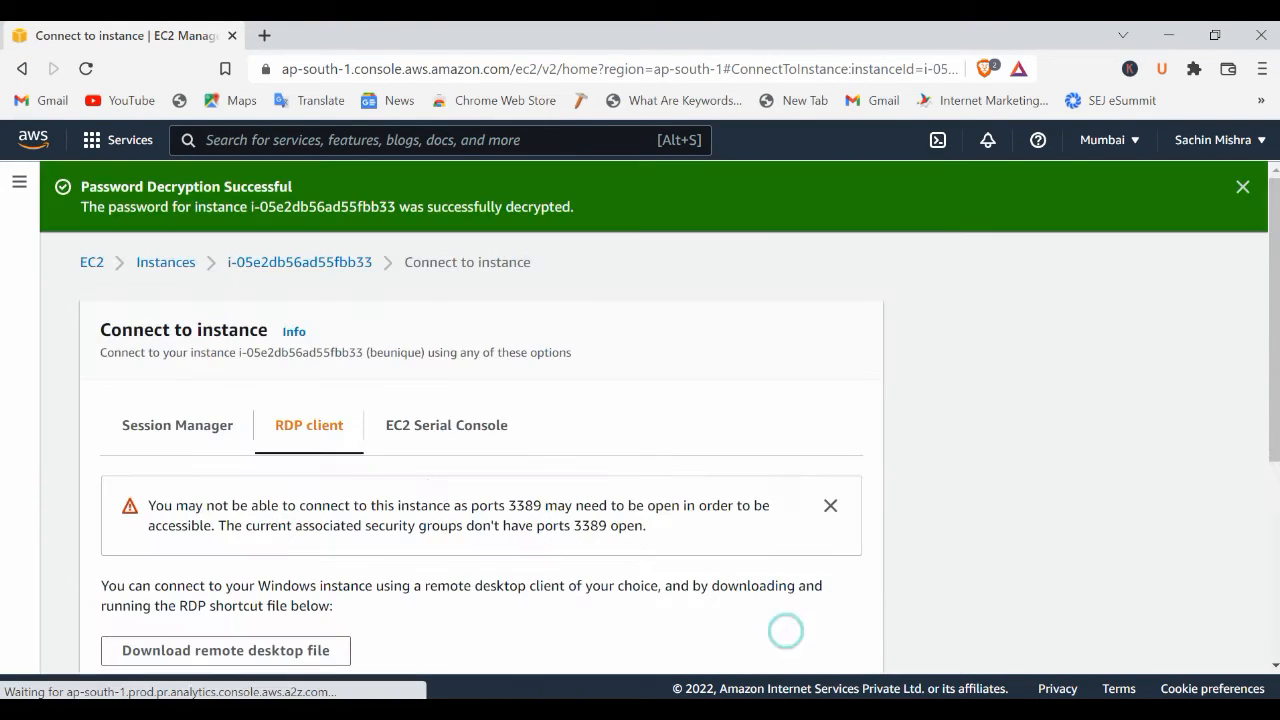
Copy the decrypted administrator password and start a Remote Desktop connection to ec2-3-6-219-33.ap-south-1.compute.amazonaws.com from the desktop.
scroll(785, 630, "down", 3)
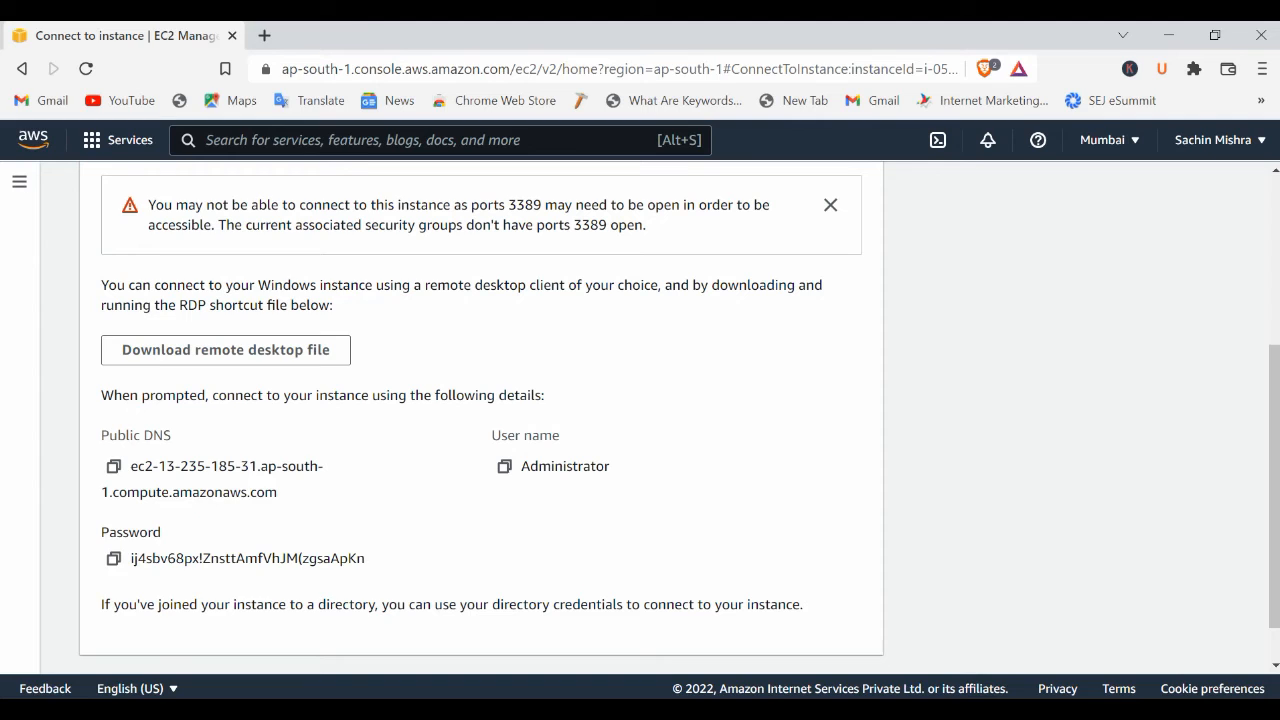
left_click(114, 560)
left_click(1163, 34)
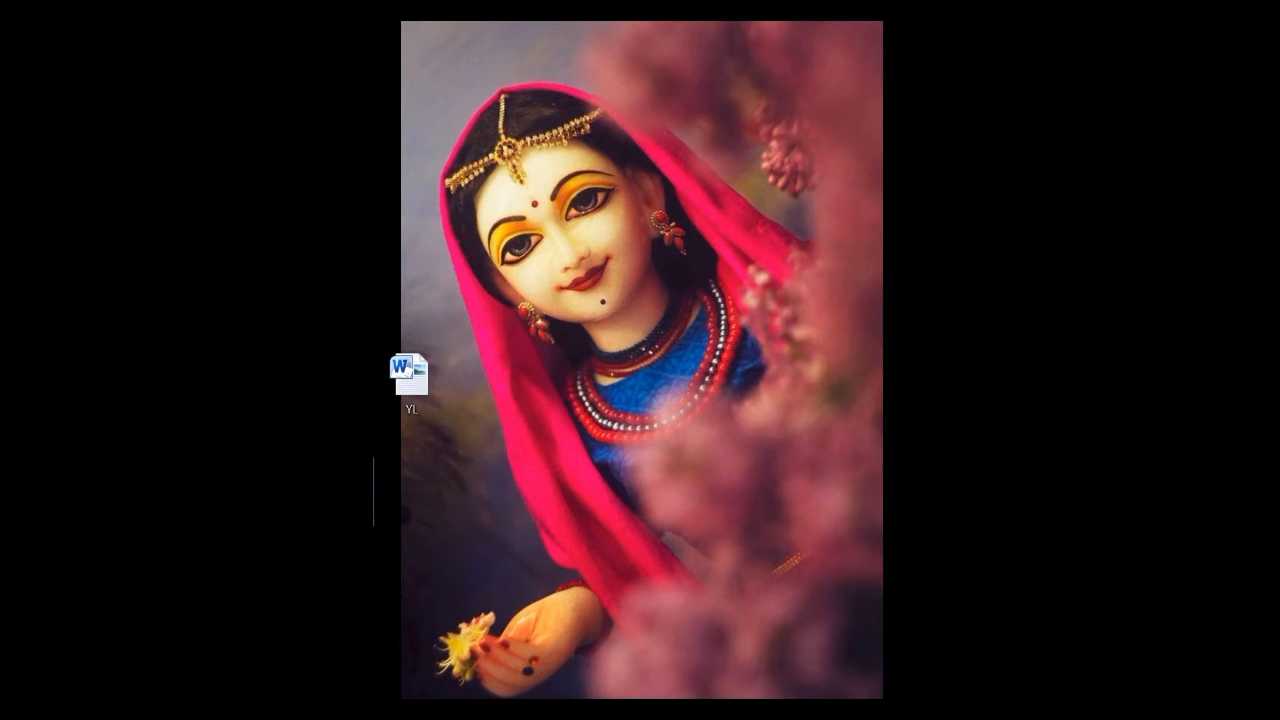
left_click(777, 477)
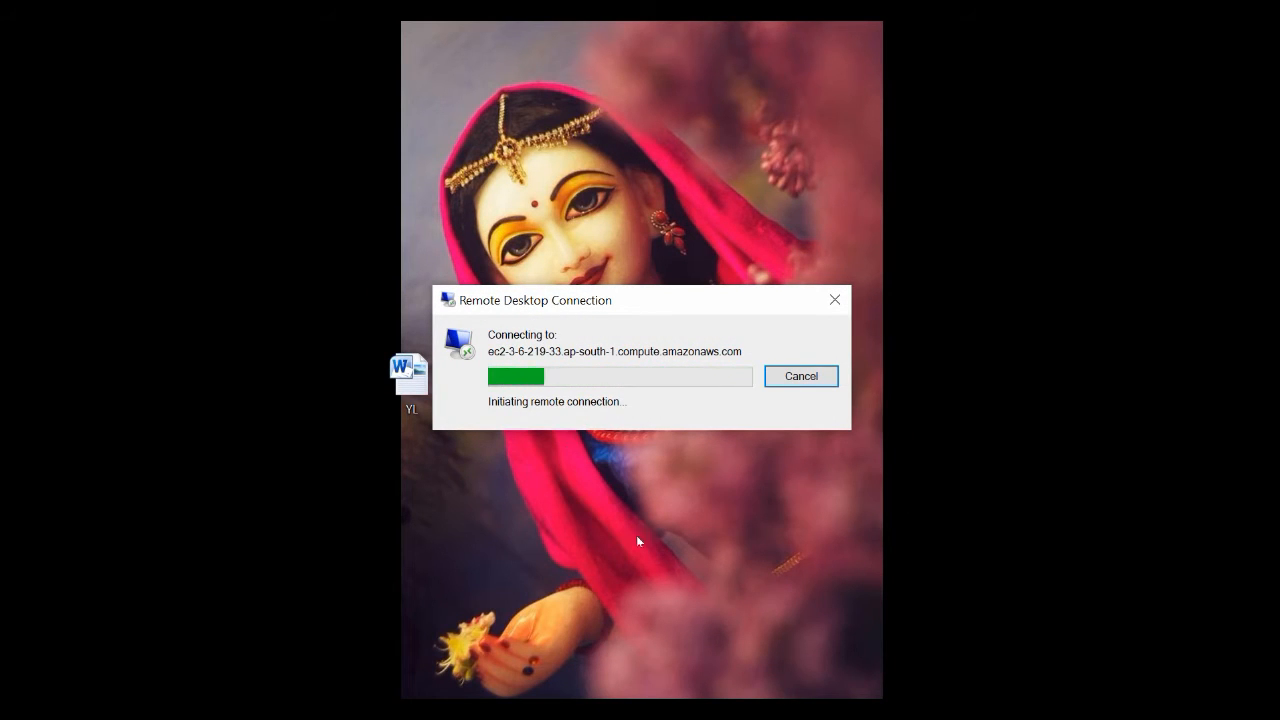
Dismiss the Remote Desktop connection error and download the instance's remote desktop file to the Desktop as bepositive.
left_click(729, 680)
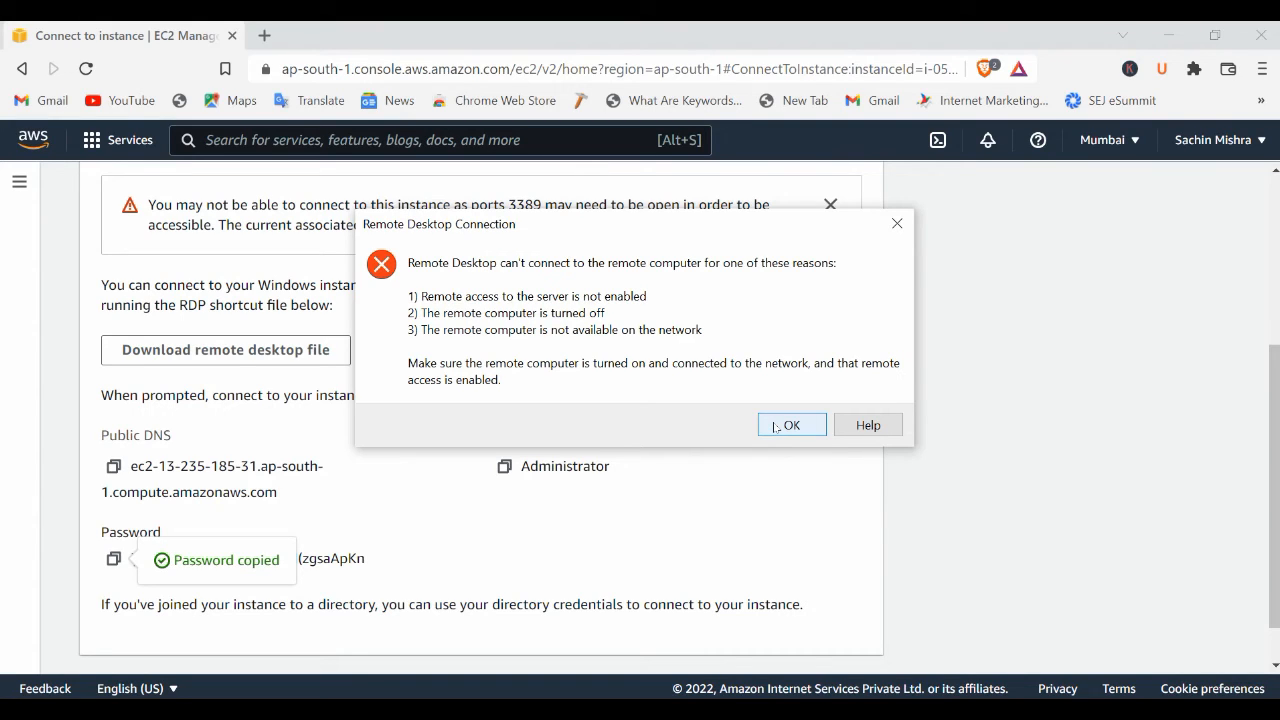
left_click(776, 426)
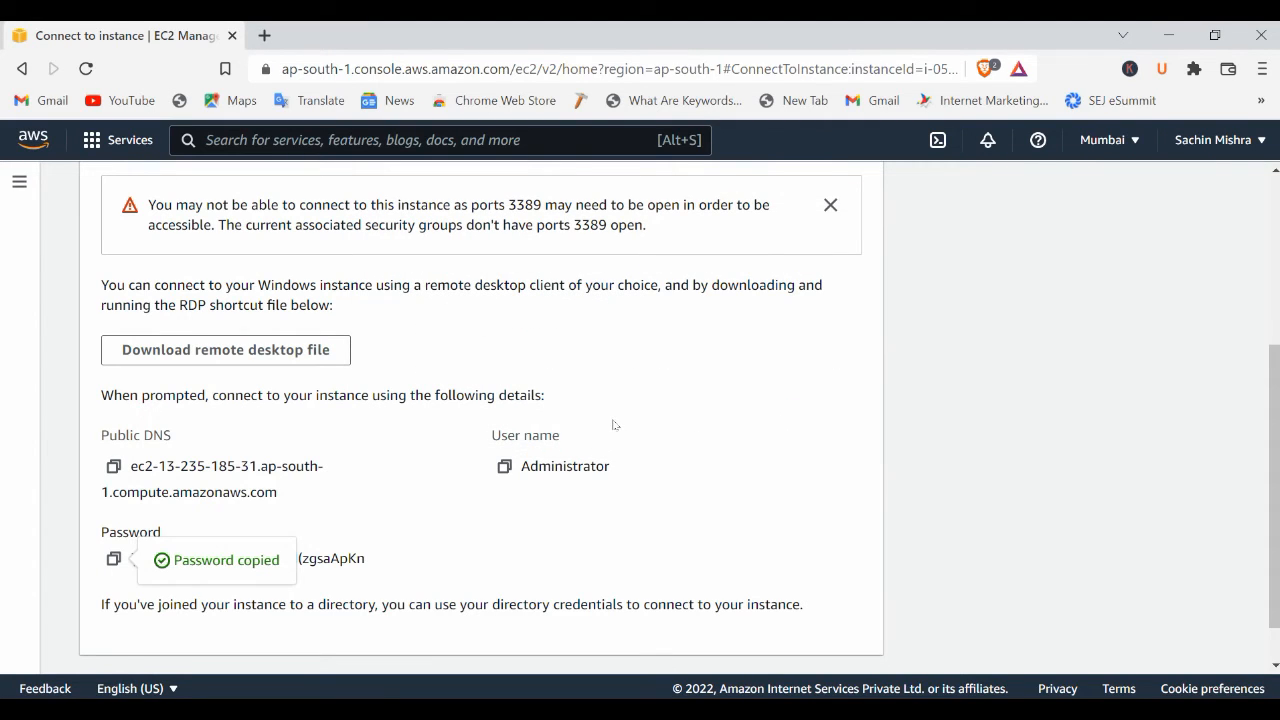
left_click(271, 352)
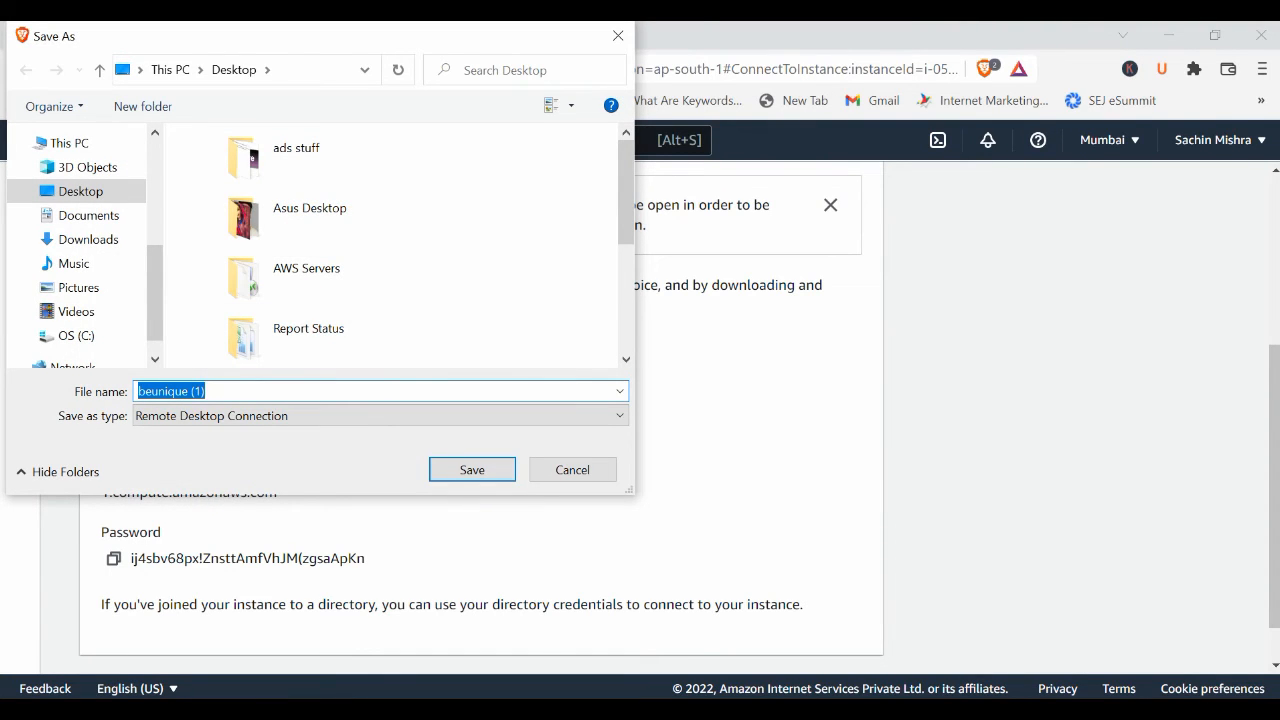
left_click(237, 390)
key("BackSpace")
key("BackSpace")
key("BackSpace")
key("BackSpace")
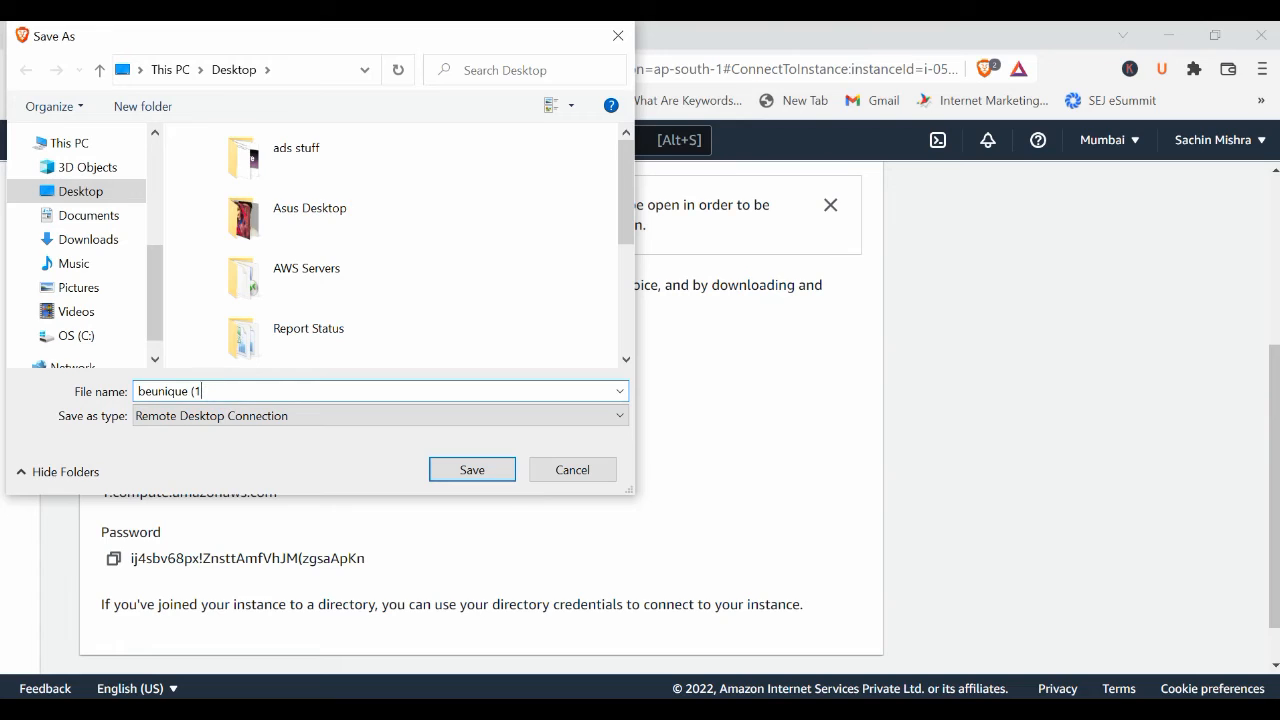
key("BackSpace")
key("BackSpace")
key("BackSpace")
key("BackSpace")
key("BackSpace")
key("BackSpace")
type("positive")
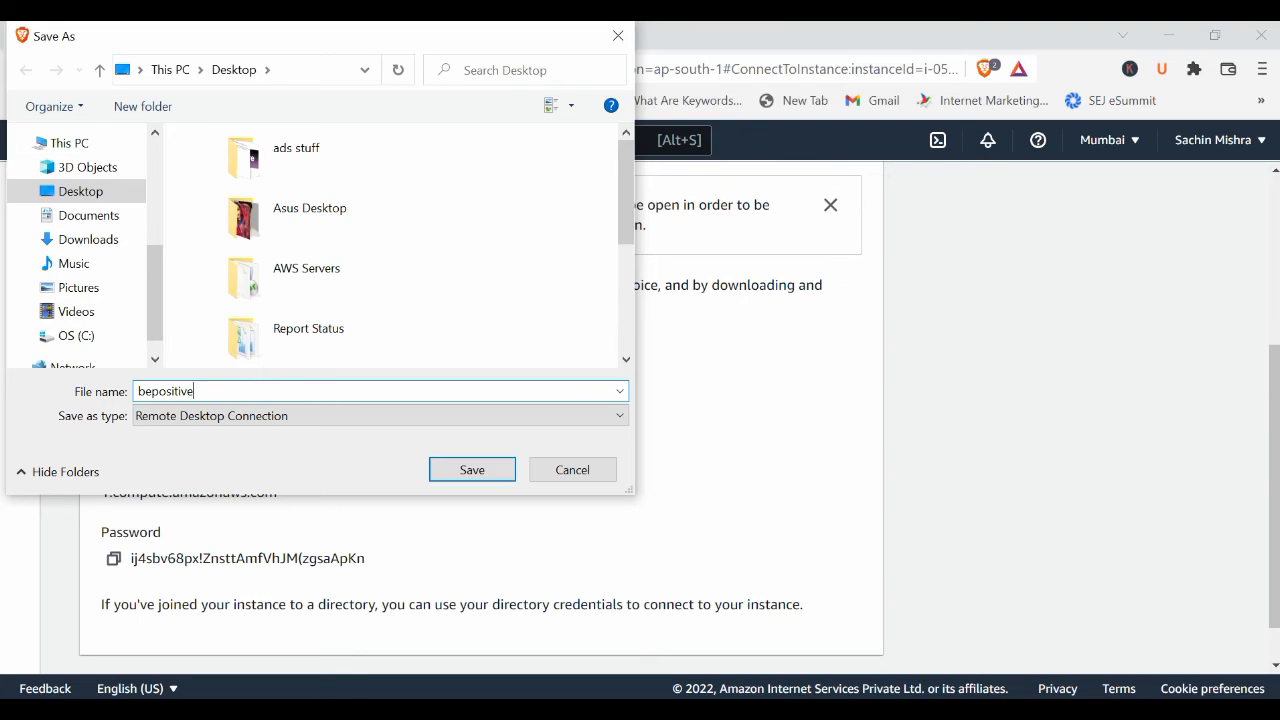
left_click(453, 471)
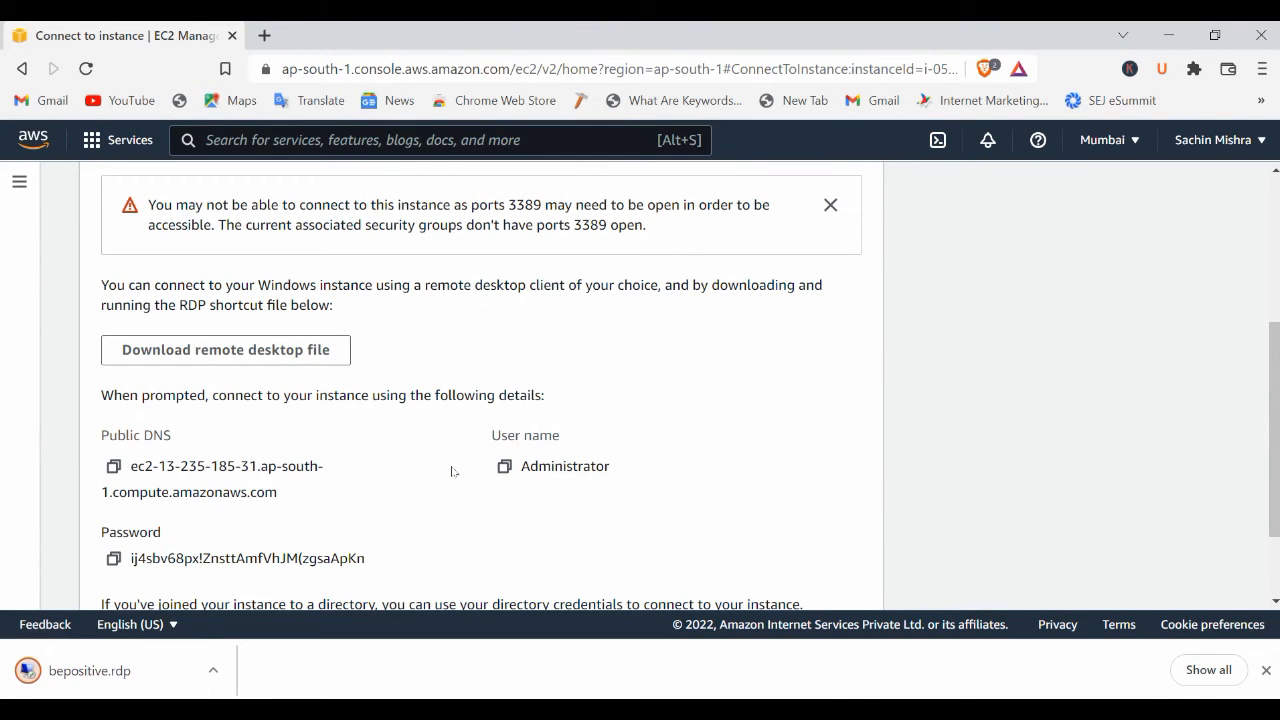
Copy the decrypted administrator password and start a Remote Desktop connection from the downloaded bepositive.rdp file, accepting the unknown publisher.
left_click(113, 558)
left_click(213, 670)
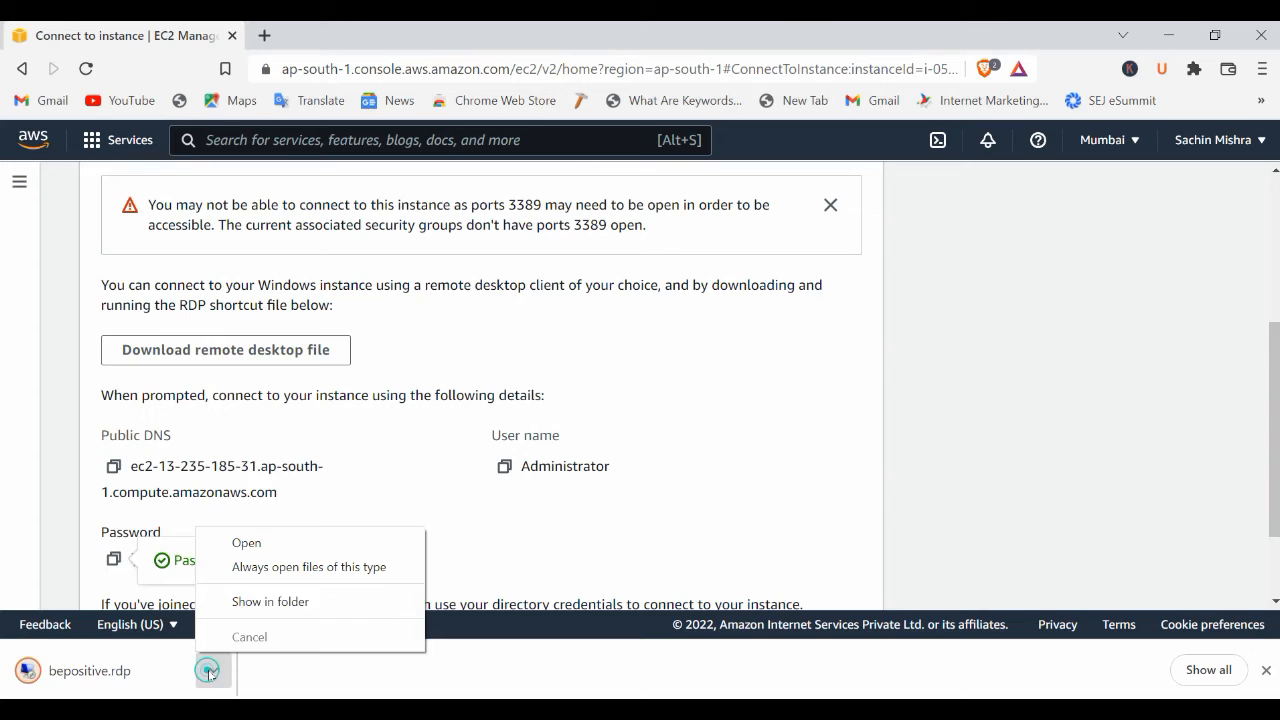
left_click(249, 545)
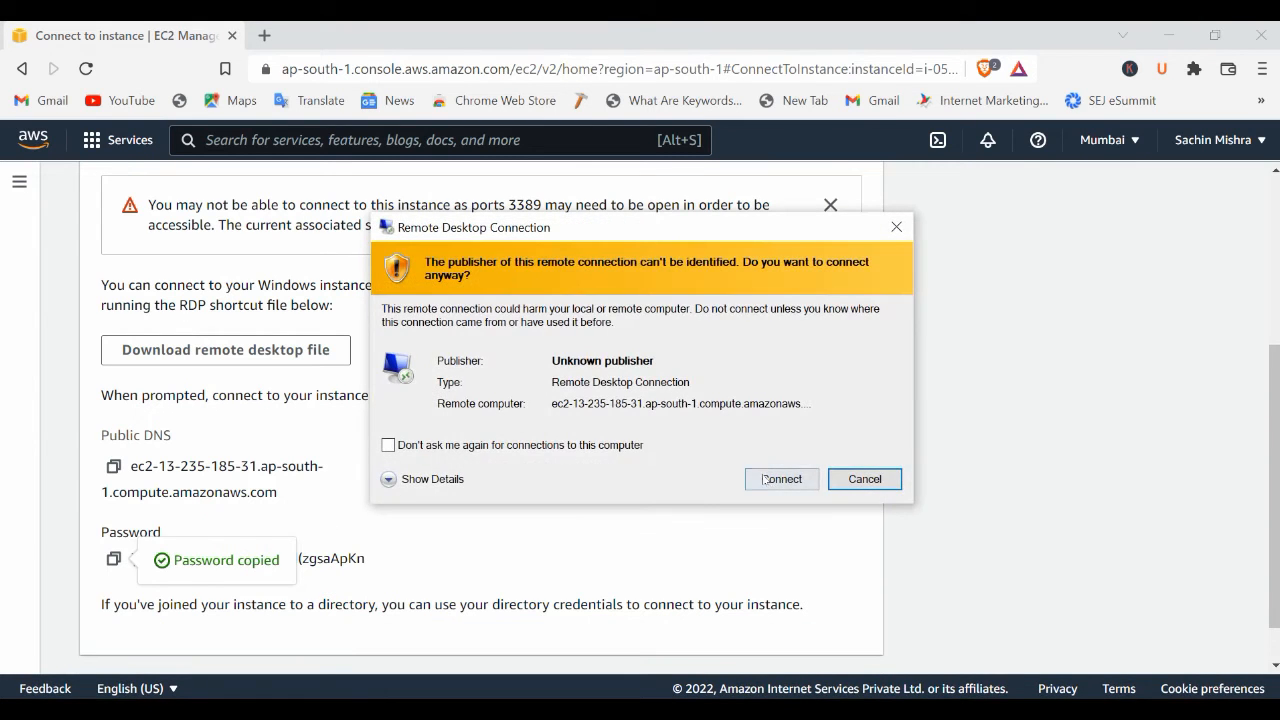
left_click(762, 476)
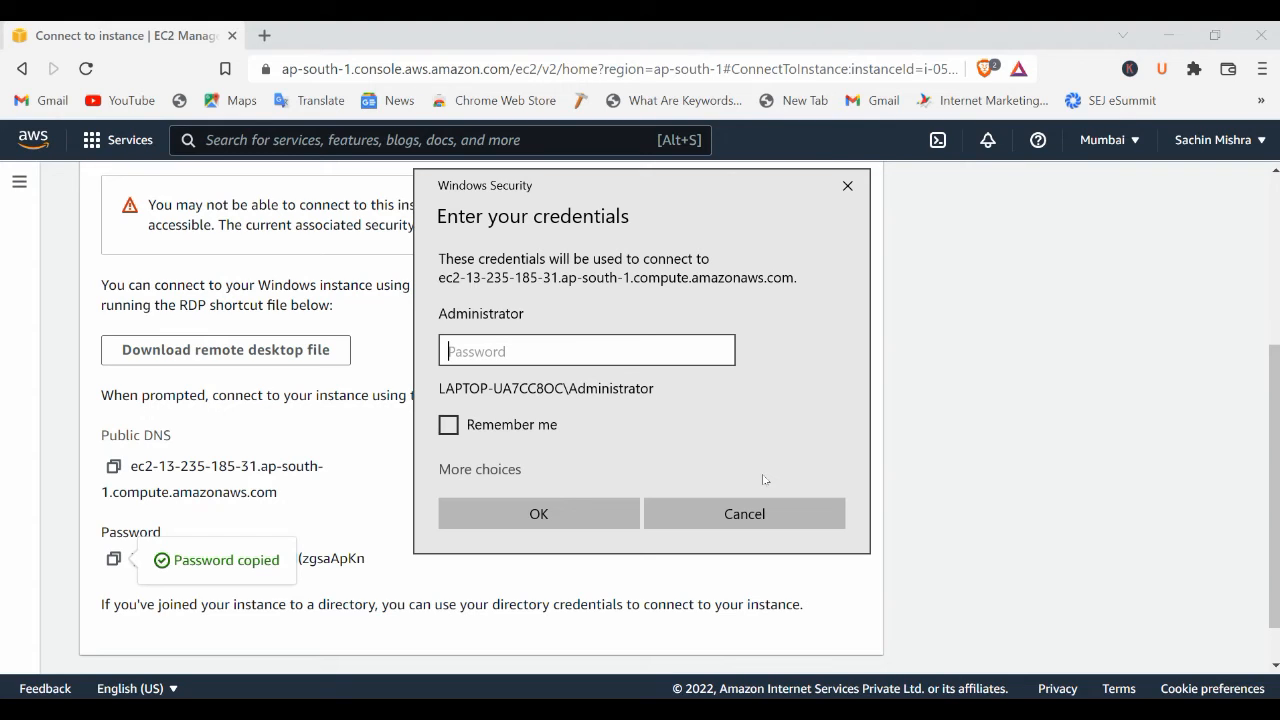
Sign in to the remote computer with the copied administrator password and accept its untrusted certificate.
key("ctrl+v")
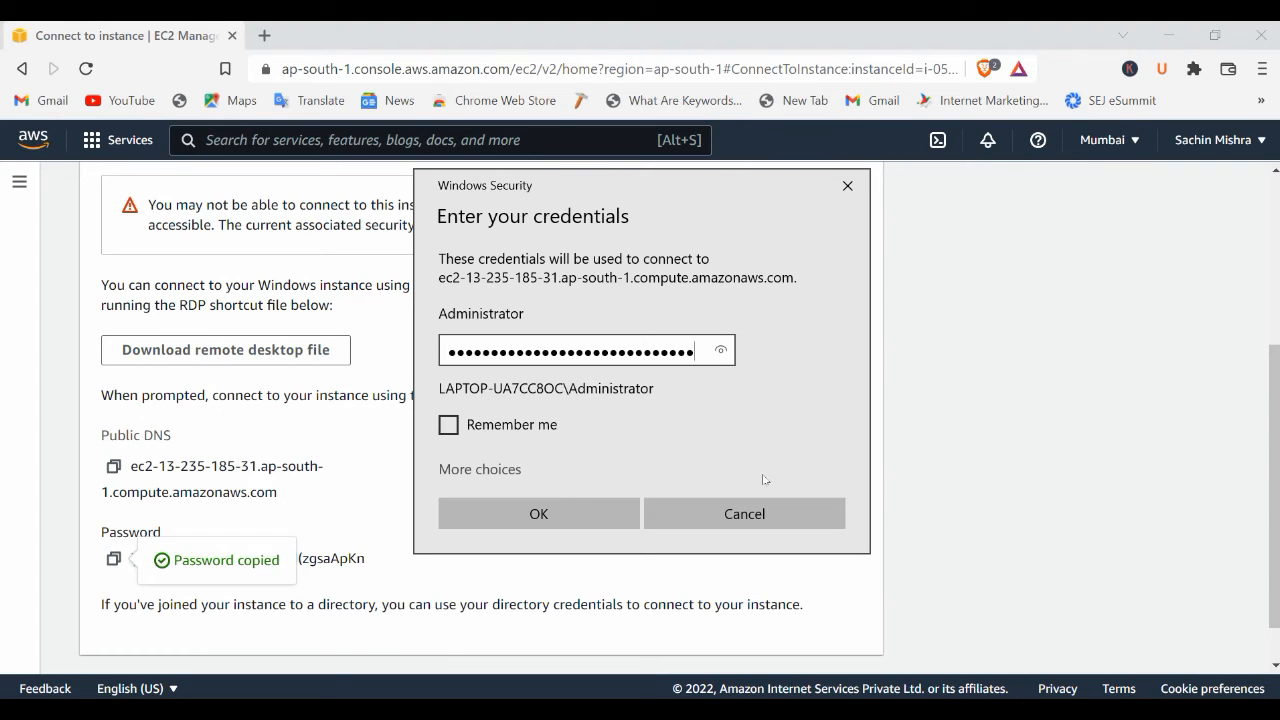
left_click(500, 514)
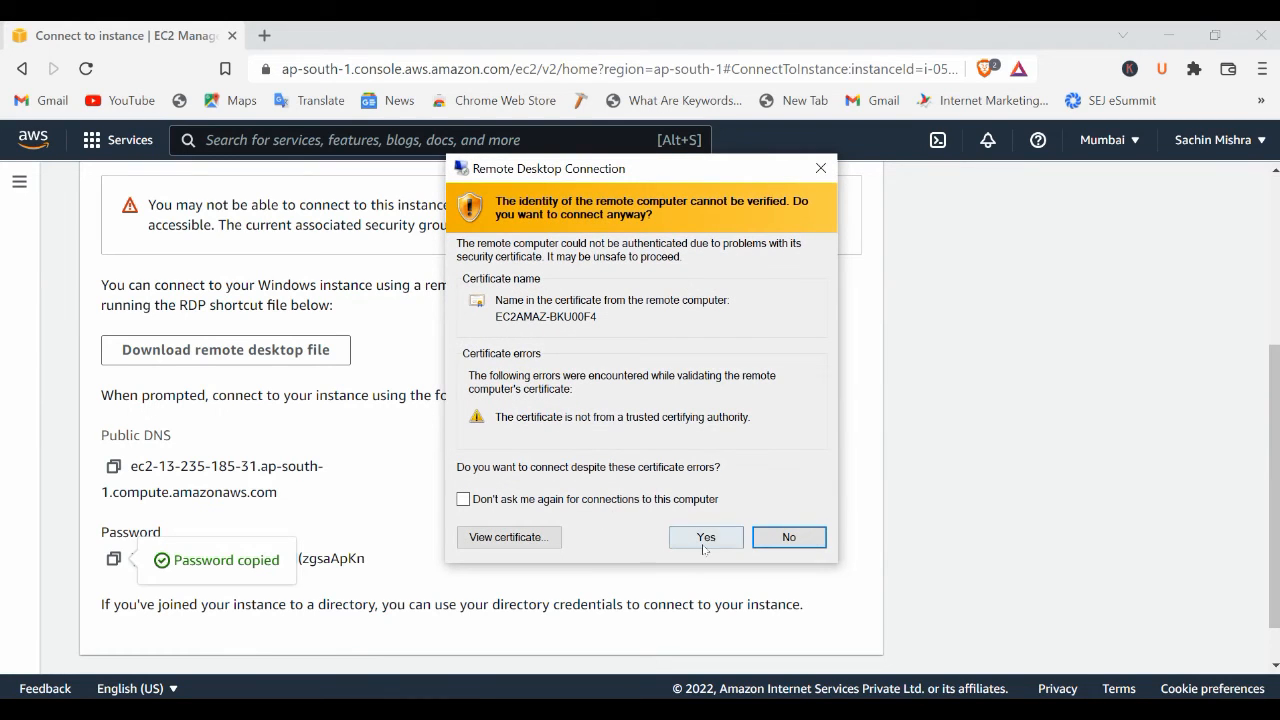
left_click(700, 537)
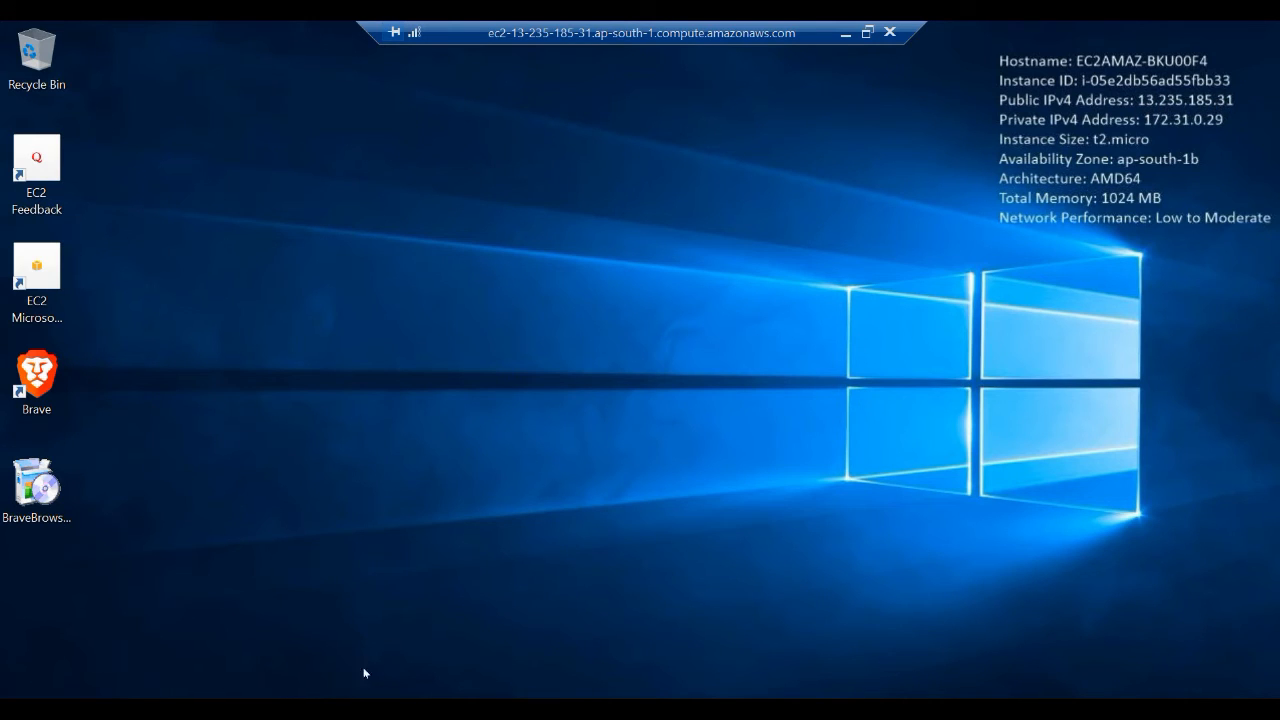
Minimize the remote session and check the beunique instance's public IPv4 and Elastic IP columns in the EC2 Instances list.
left_click(846, 32)
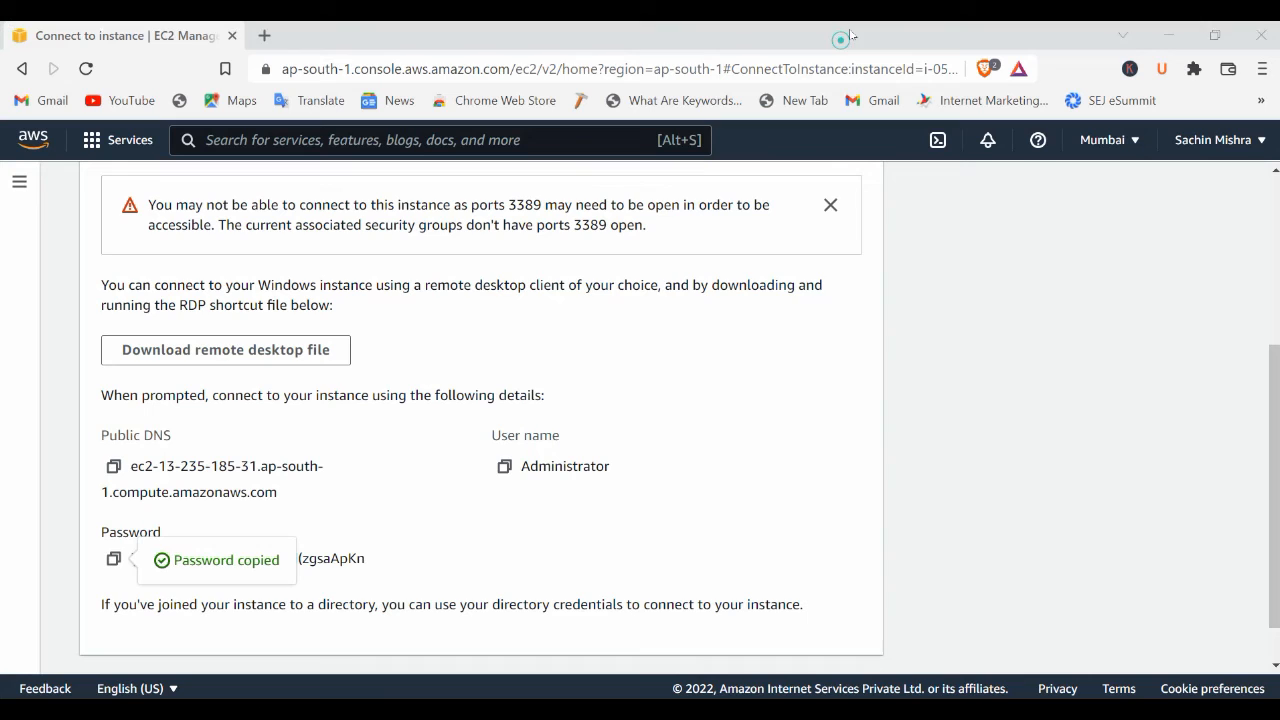
scroll(624, 440, "up", 3)
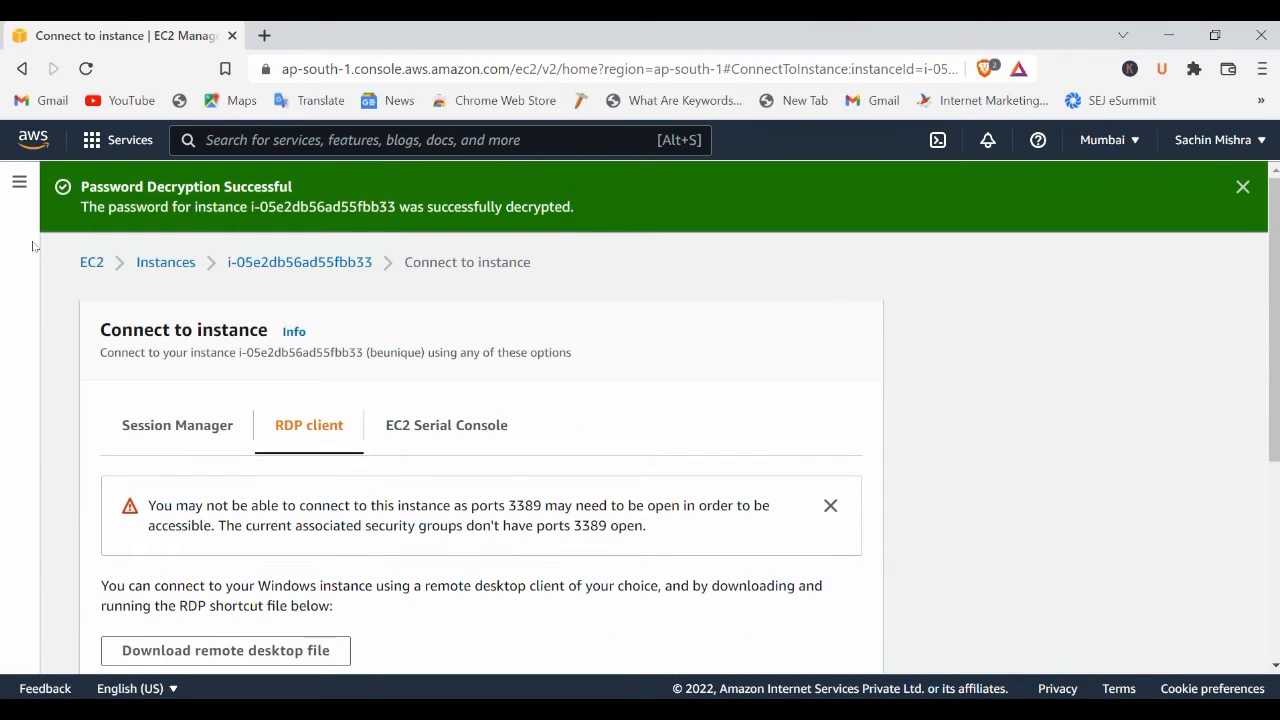
left_click(91, 263)
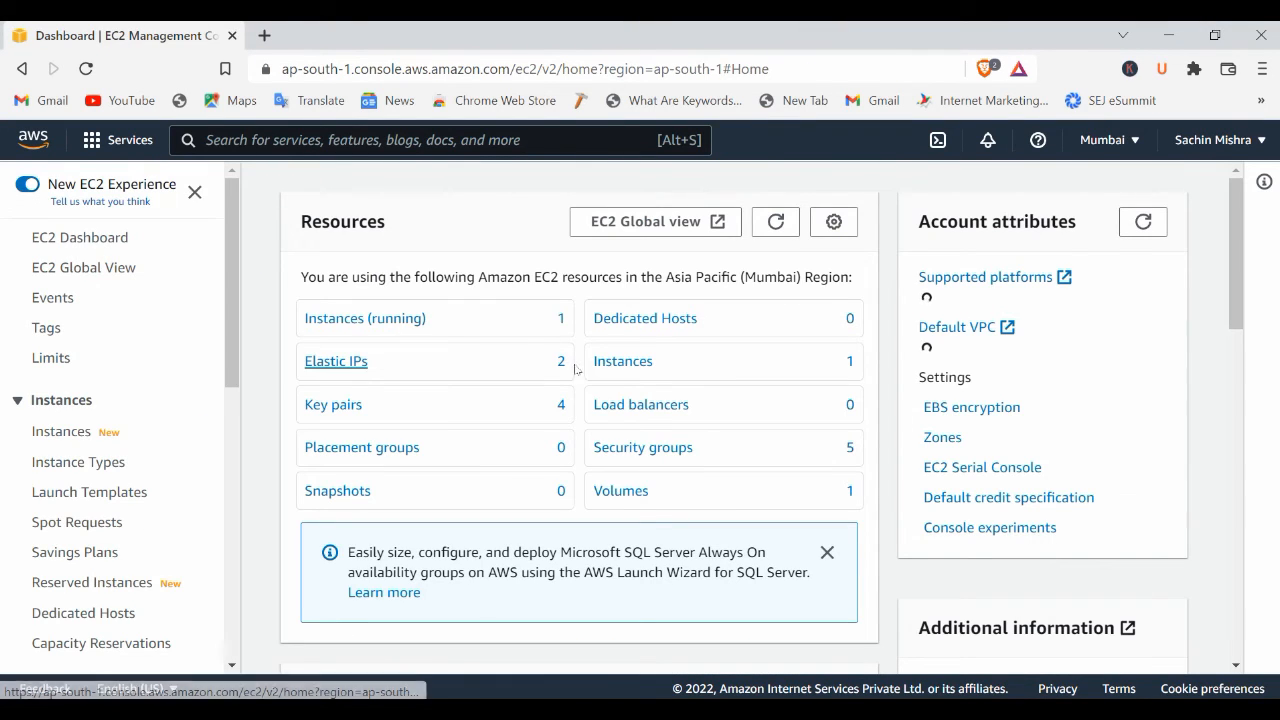
scroll(650, 405, "down", 2)
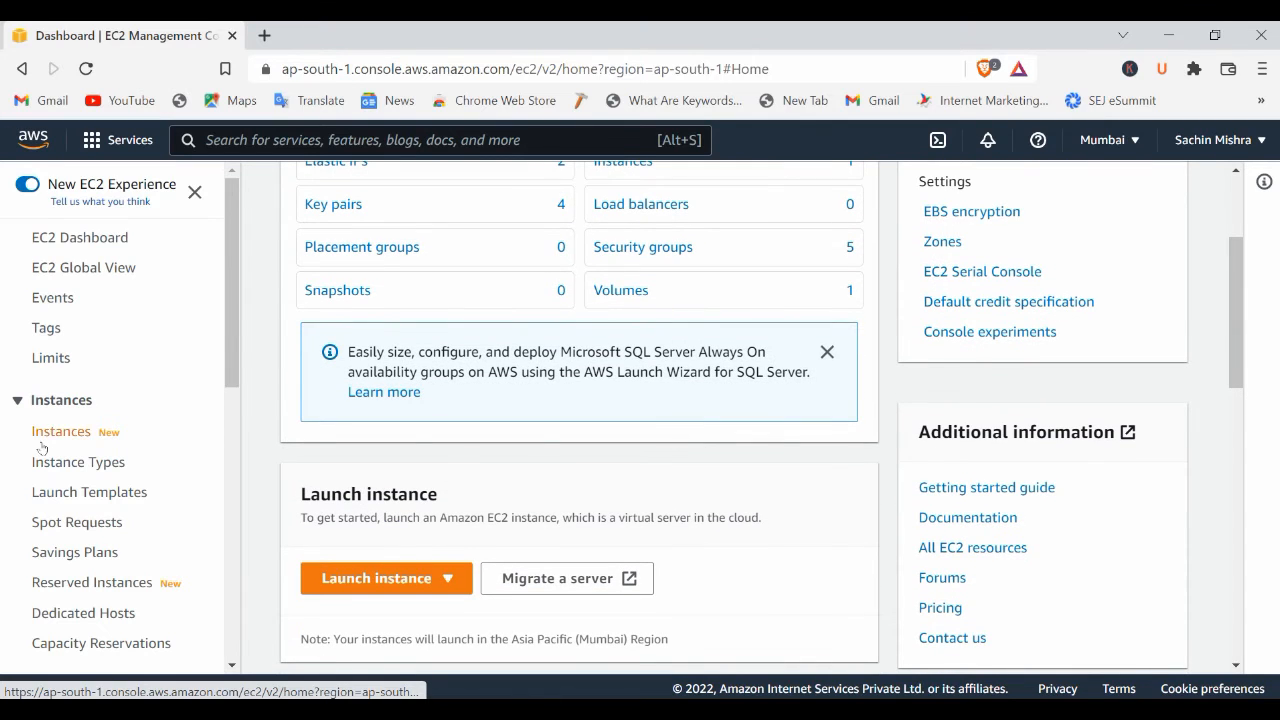
left_click(50, 432)
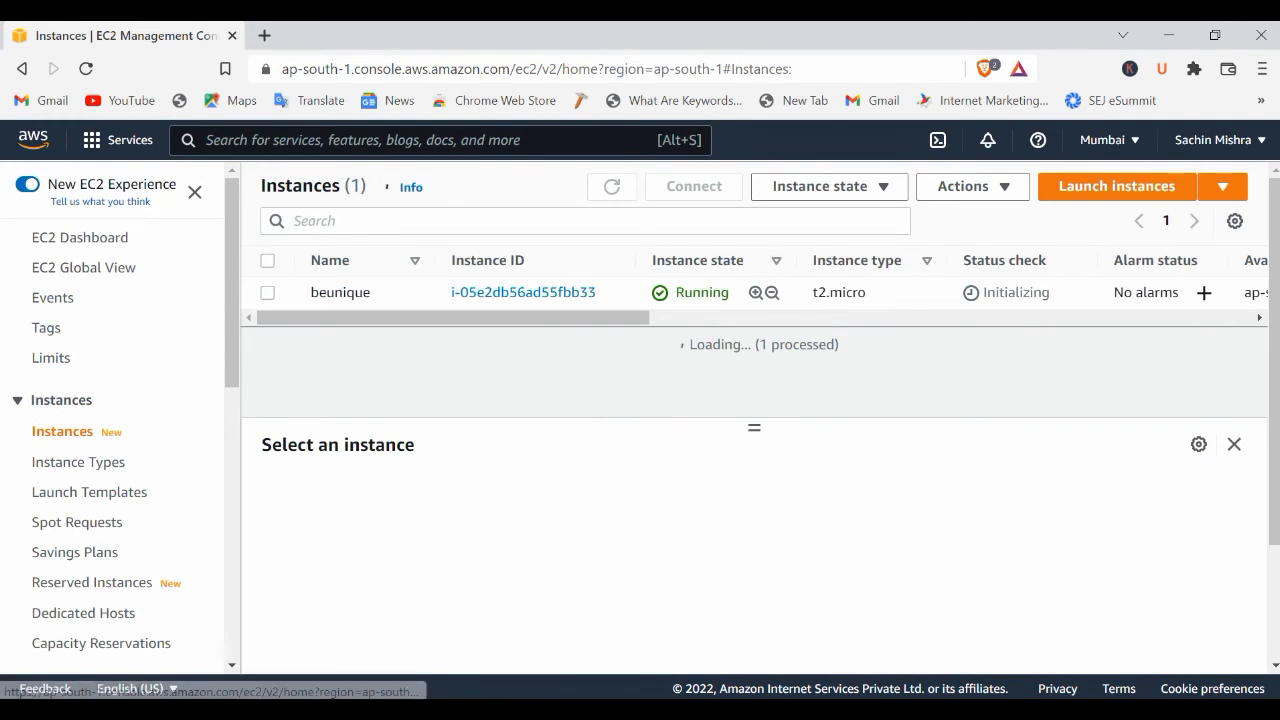
left_click_drag(600, 318, 919, 330)
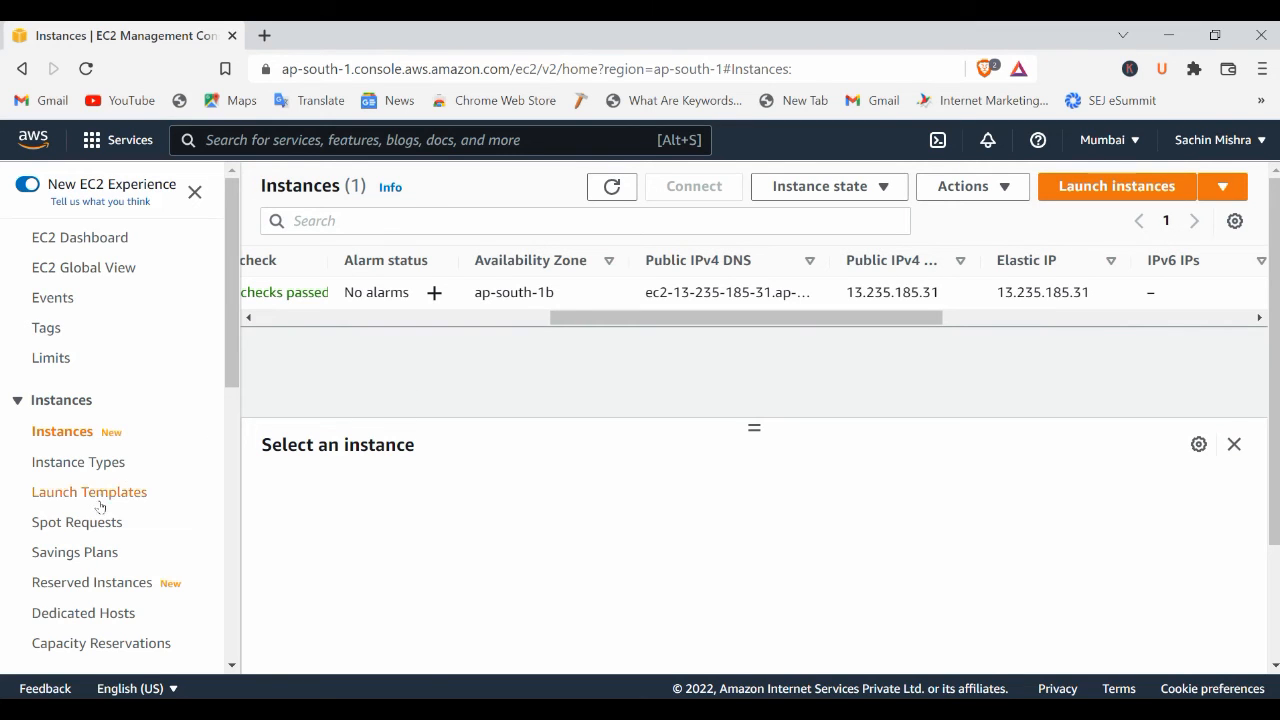
Open the Elastic IPs list and compare the allocated address with the public IPv4 address on the bepositive remote desktop.
scroll(70, 540, "down", 3)
scroll(59, 600, "down", 3)
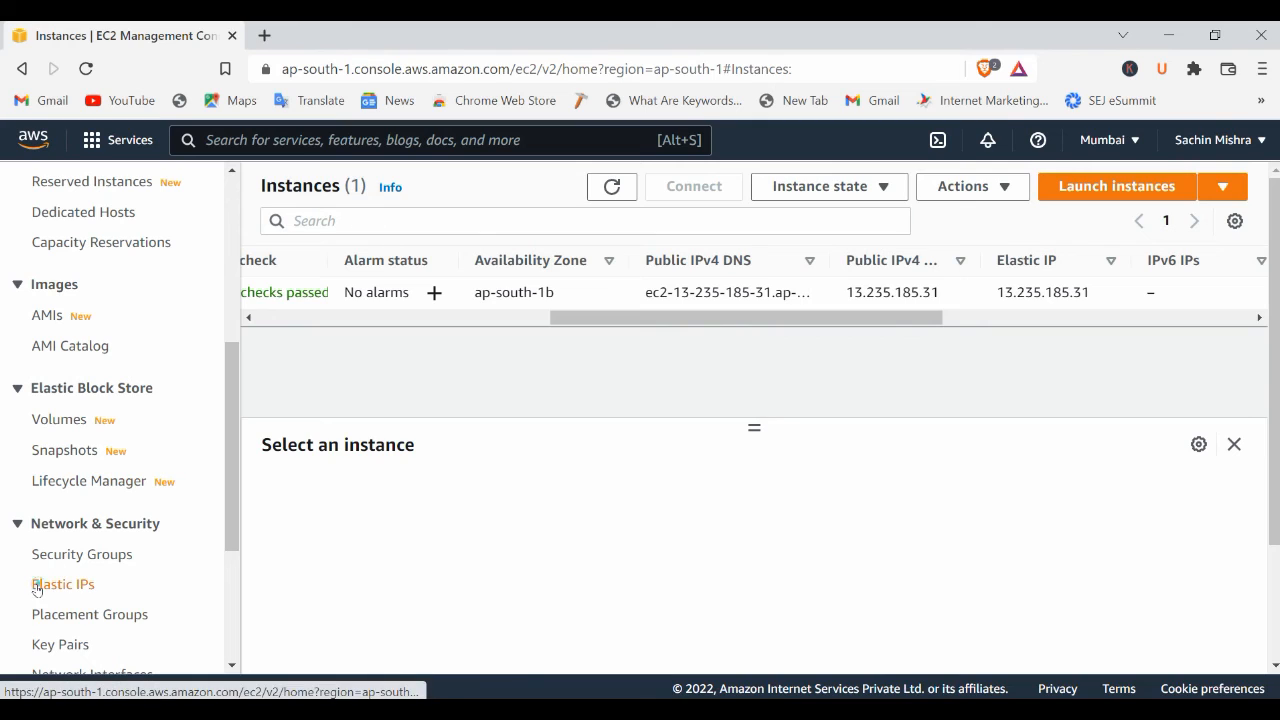
left_click(36, 588)
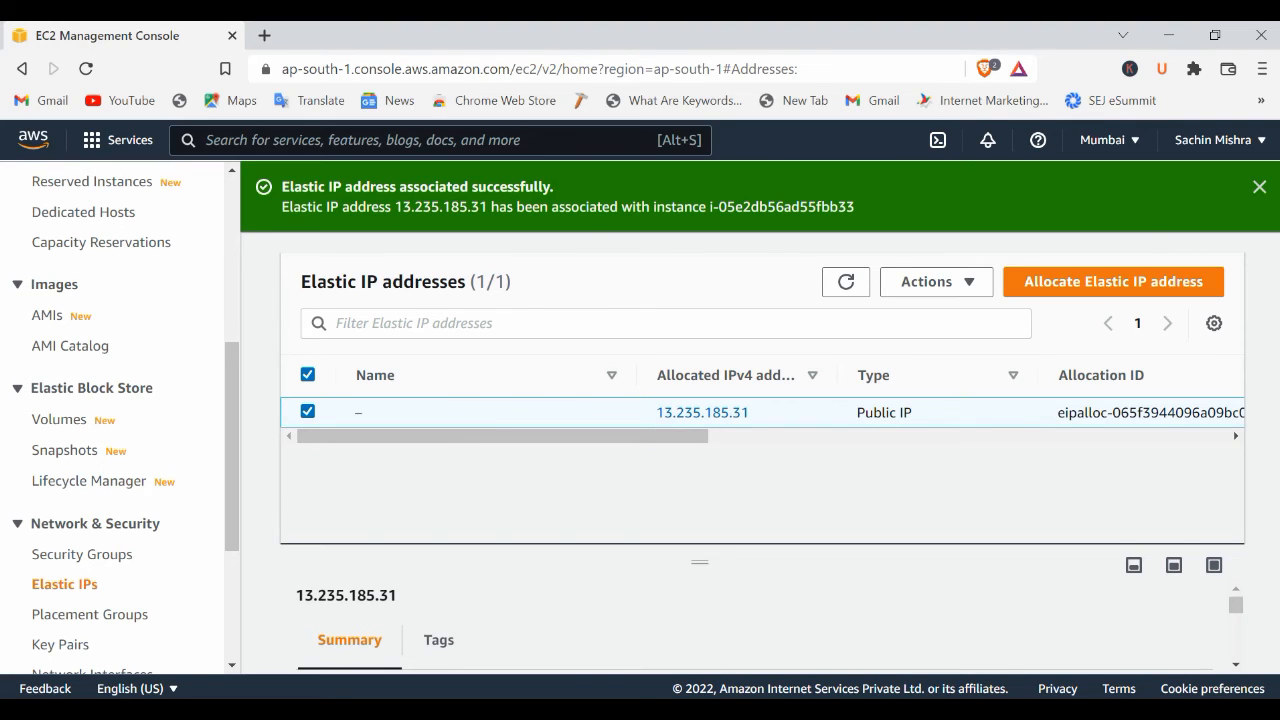
mouse_move(722, 710)
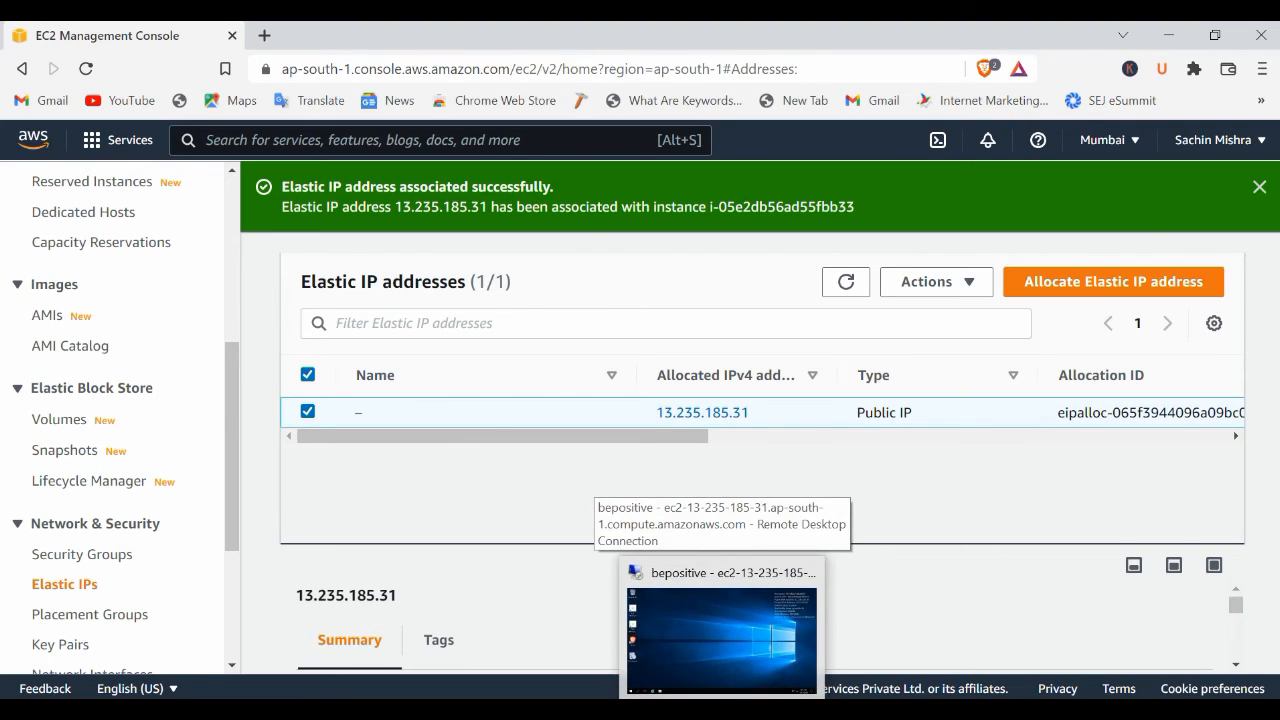
left_click(722, 640)
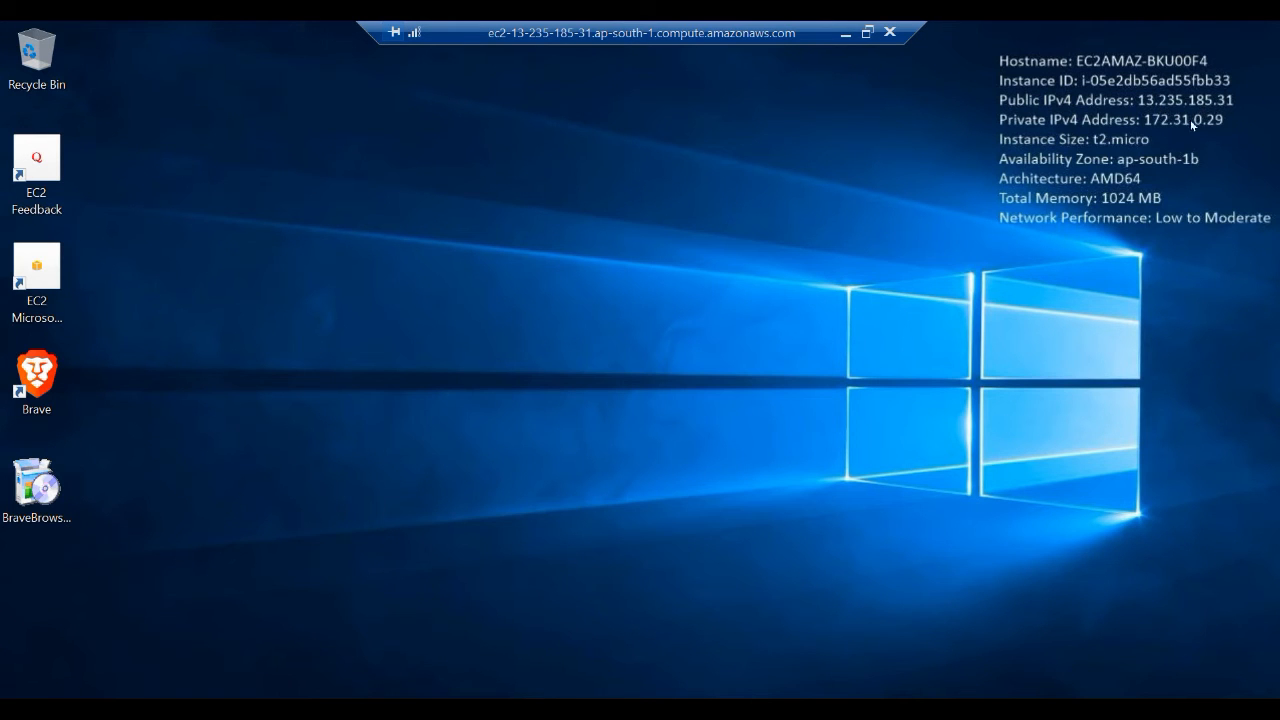
Disconnect the Remote Desktop session and stop the beunique instance from the EC2 Instances page.
left_click(890, 38)
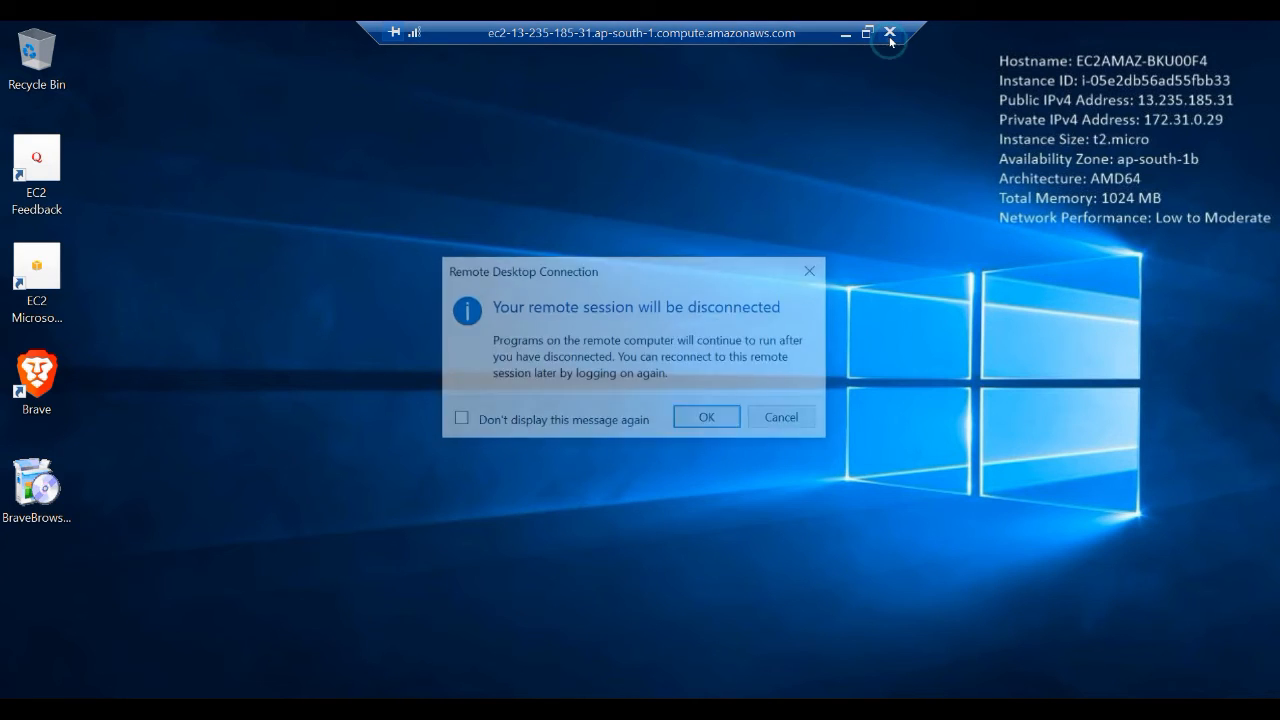
left_click(706, 418)
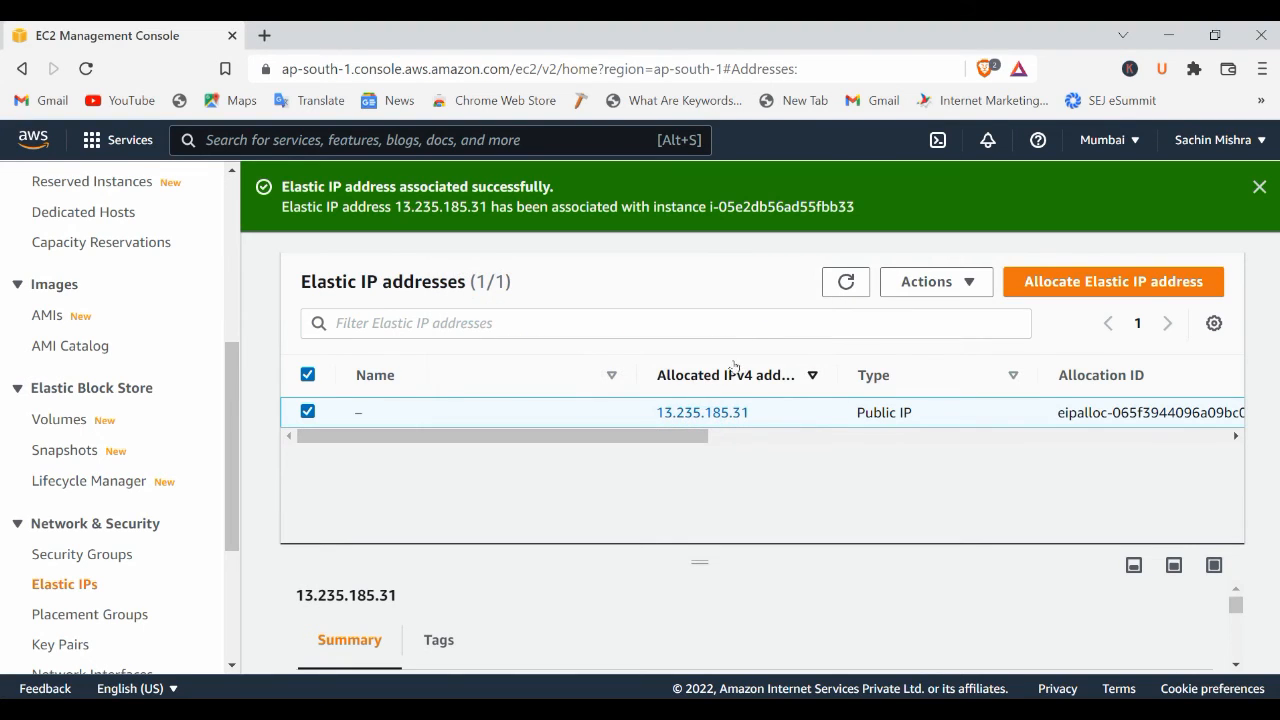
left_click_drag(560, 438, 401, 444)
scroll(100, 256, "up", 3)
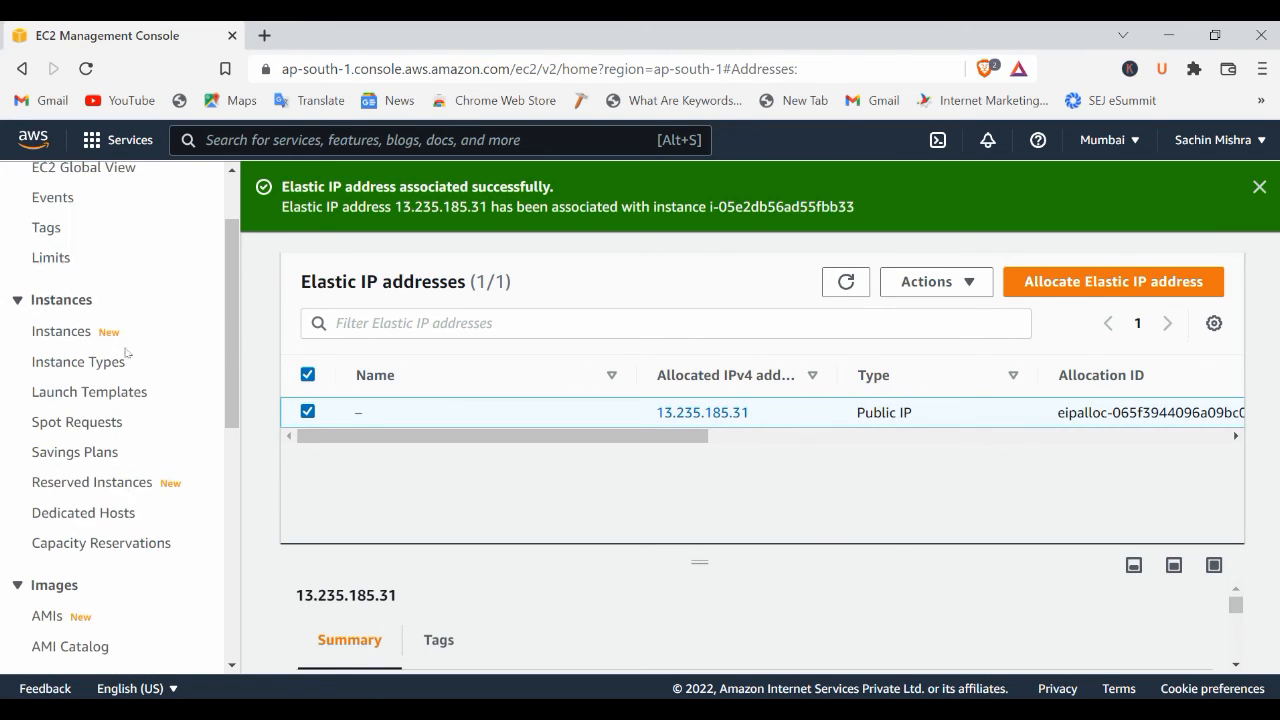
left_click(70, 334)
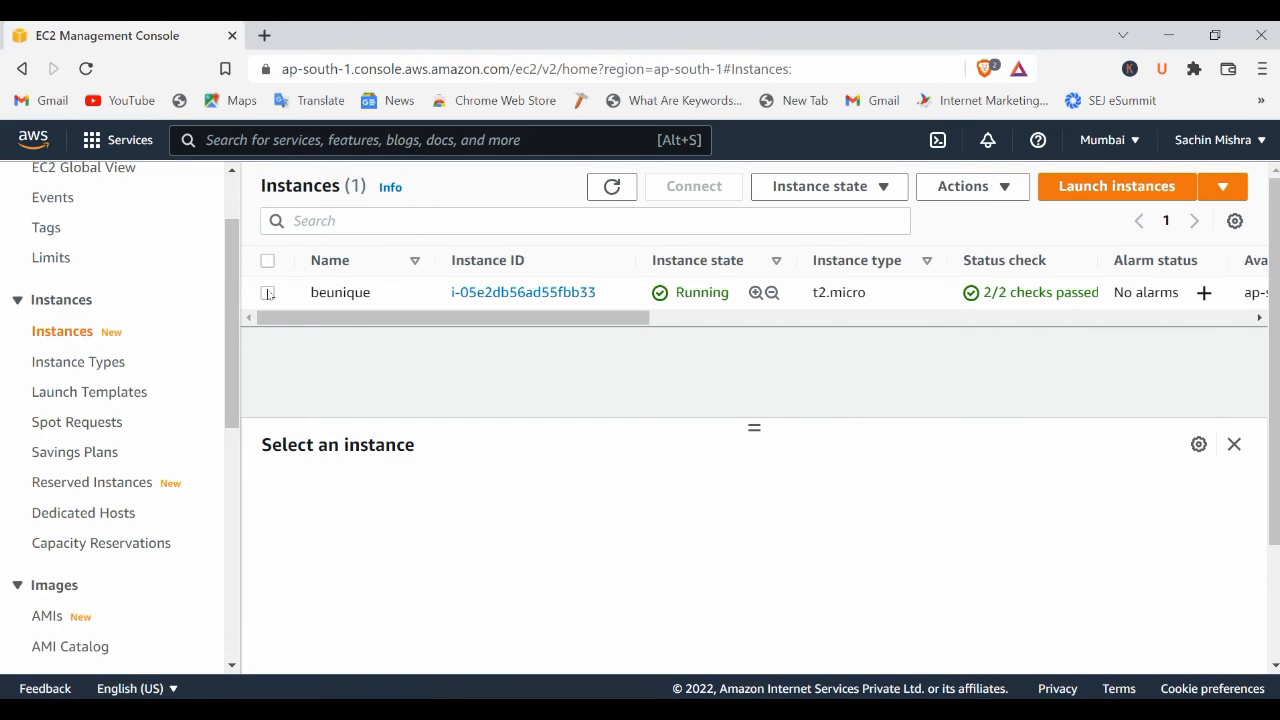
left_click(268, 293)
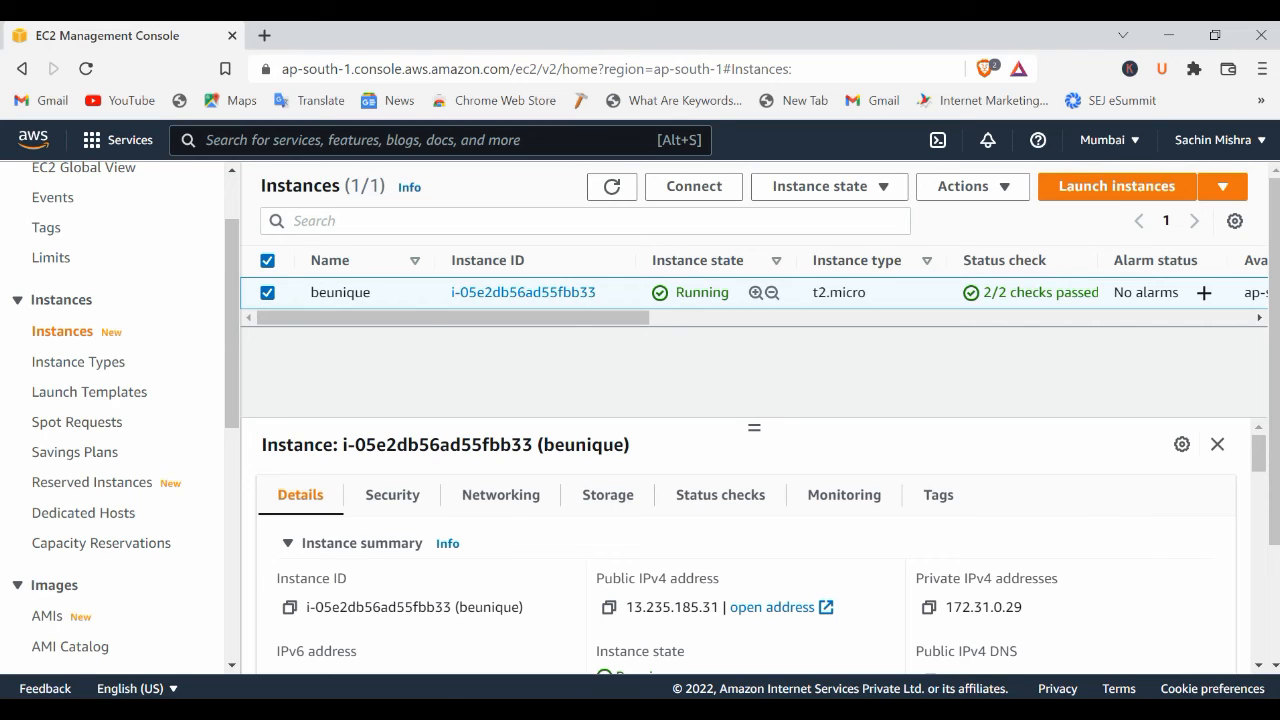
left_click(857, 186)
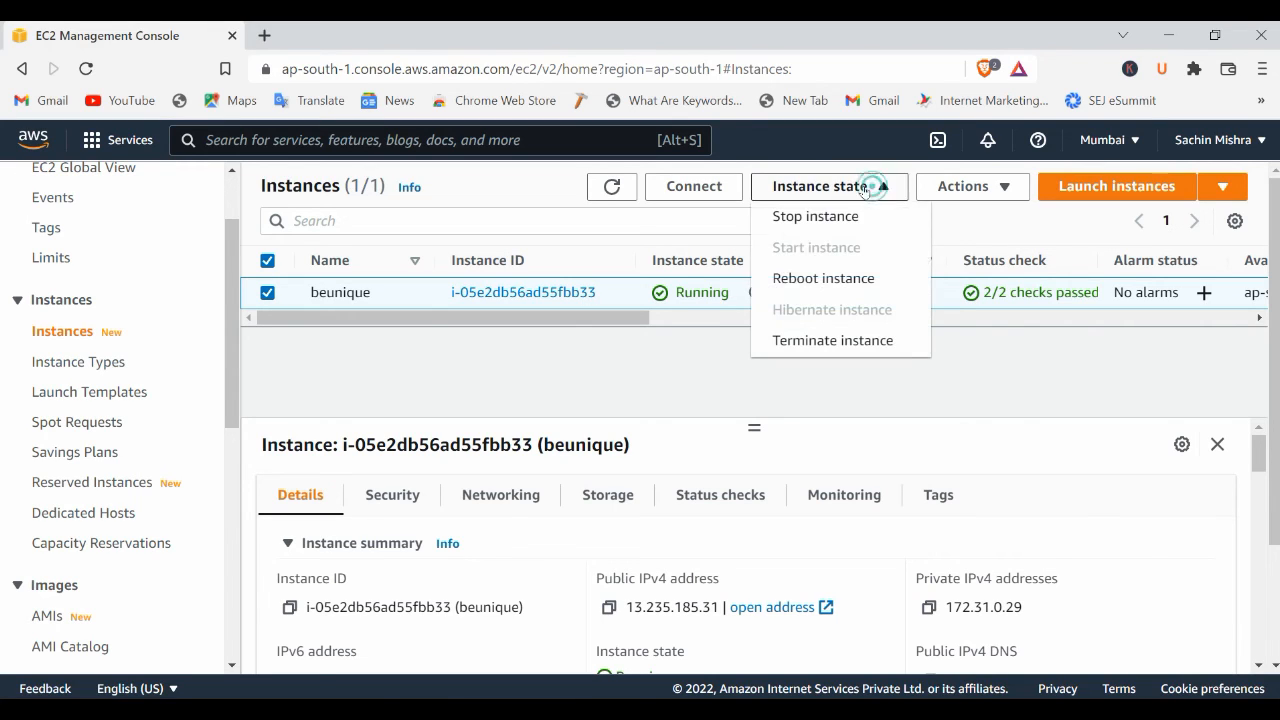
left_click(815, 216)
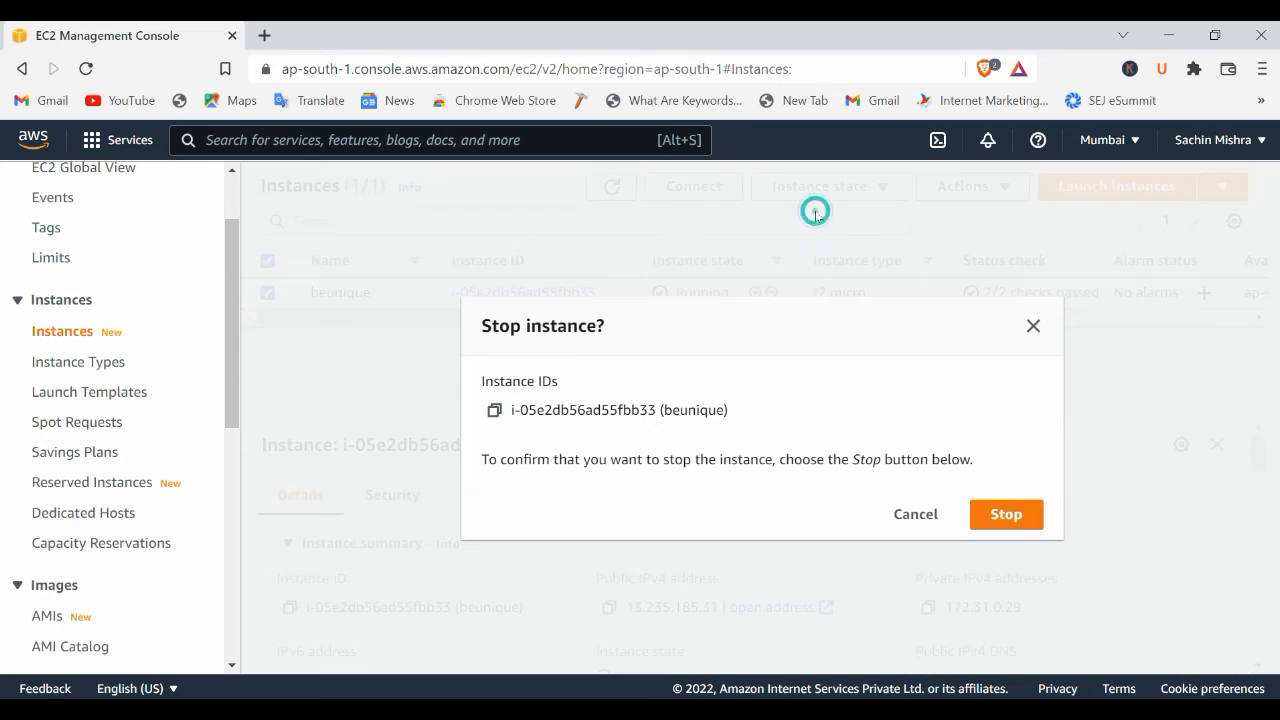
left_click(1010, 512)
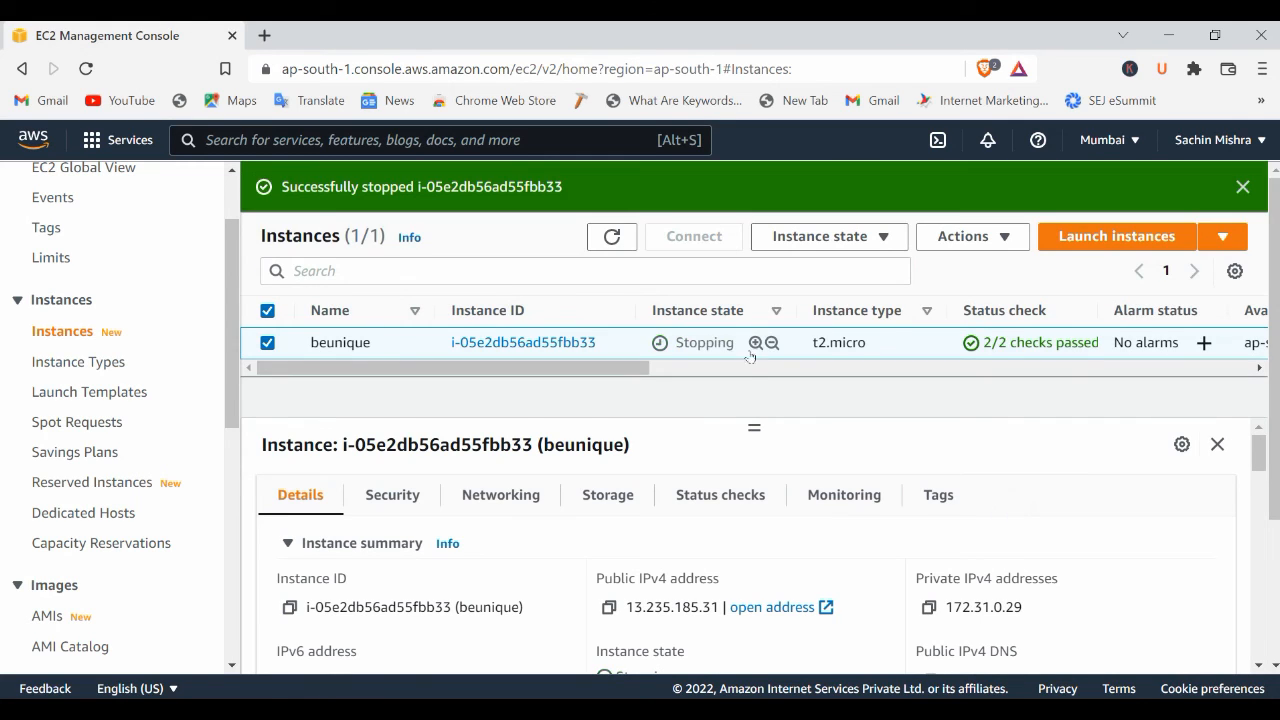